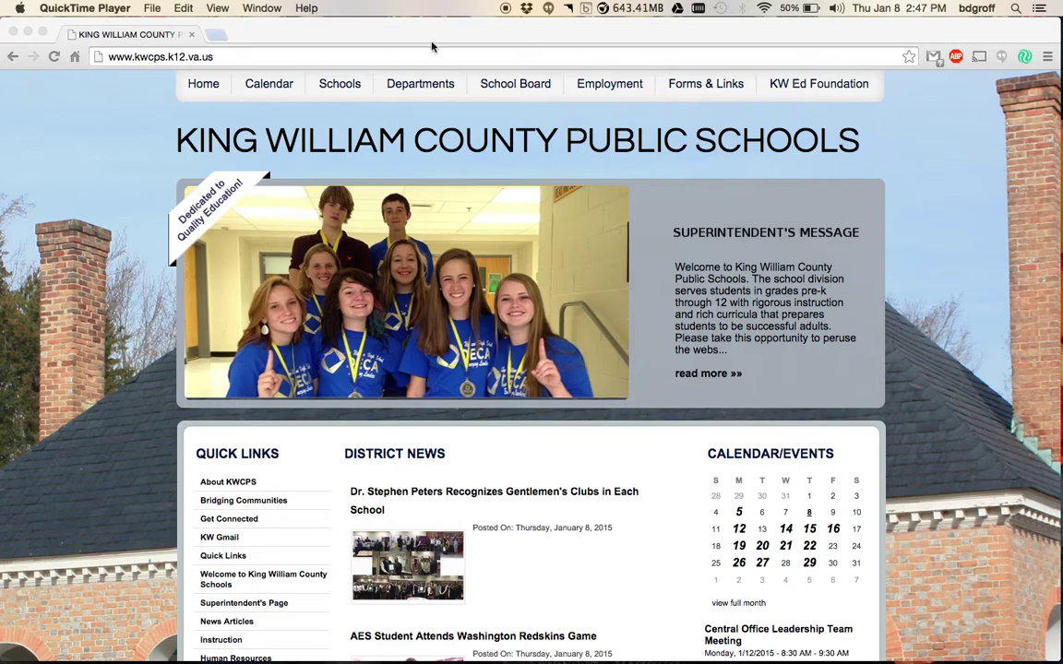
- Open a new browser tab
{"action": "left_click", "coordinate": [217, 35]}
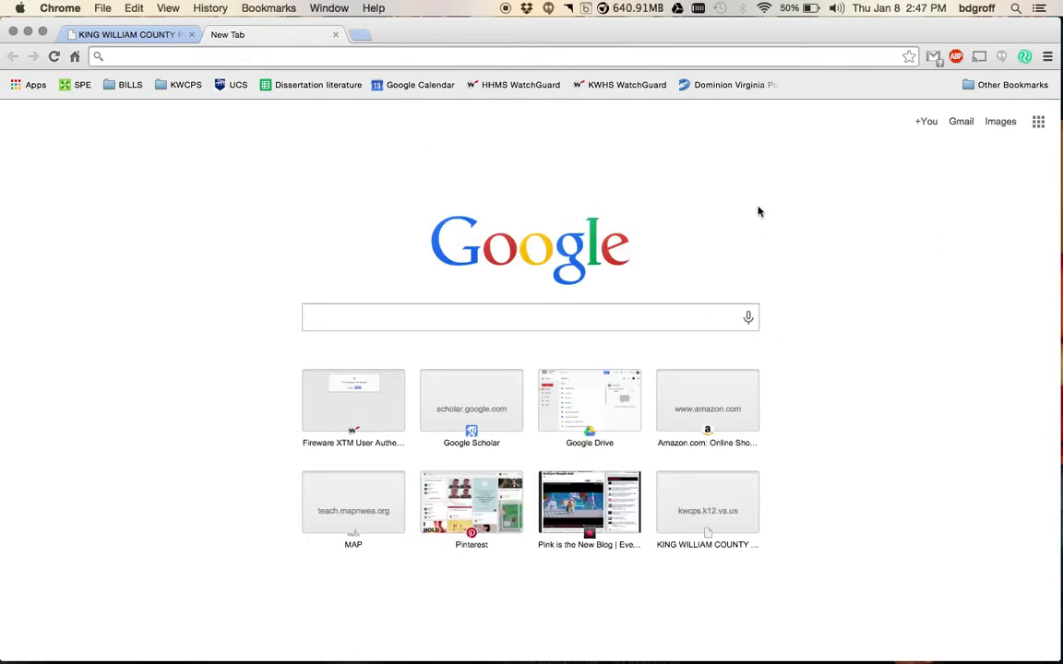
{"action": "left_click", "coordinate": [1048, 57]}
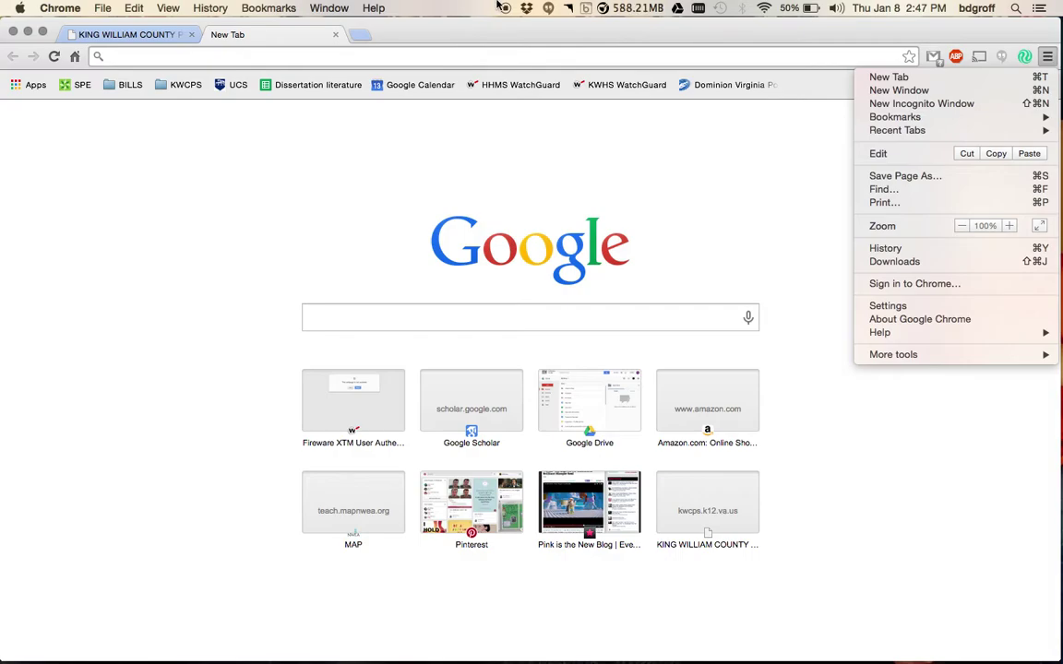
{"action": "left_click", "coordinate": [455, 7]}
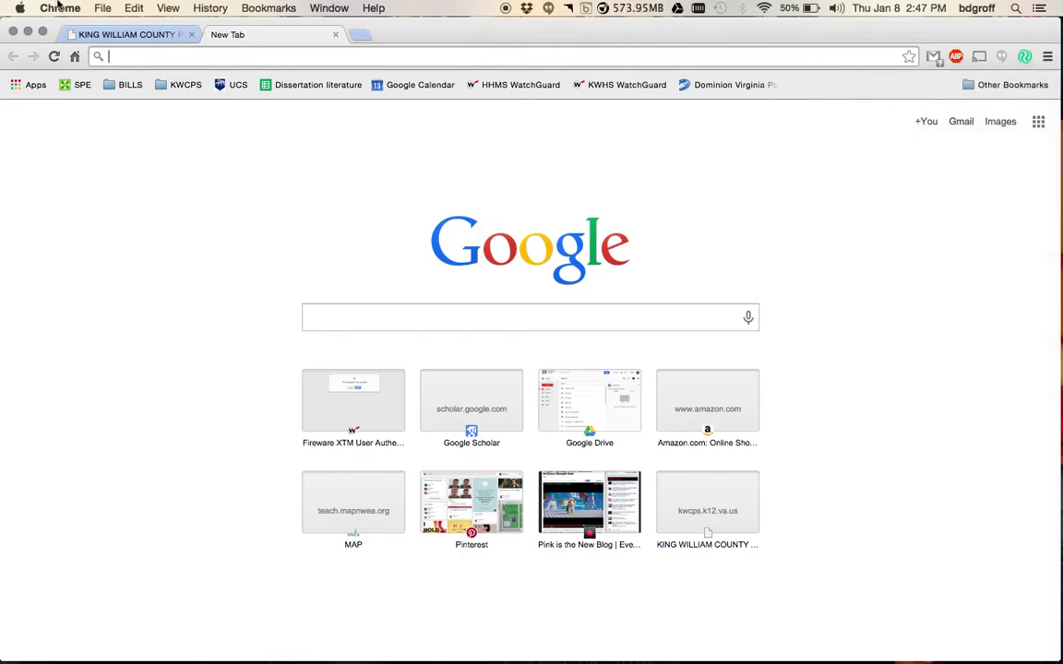
{"action": "left_click", "coordinate": [134, 7]}
{"action": "mouse_move", "coordinate": [172, 5]}
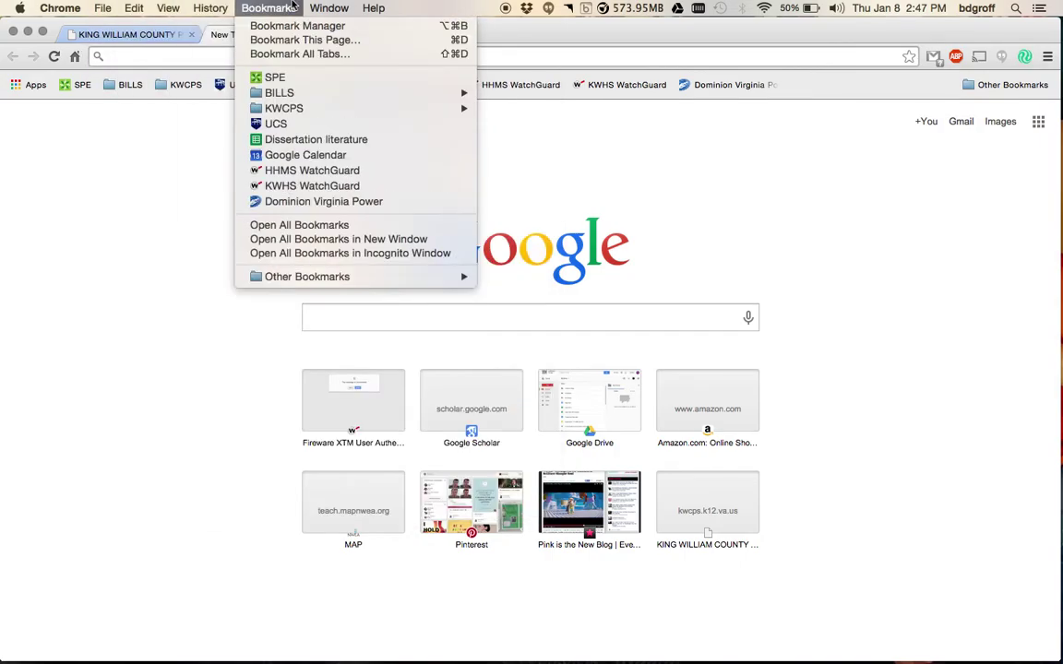
{"action": "mouse_move", "coordinate": [281, 7]}
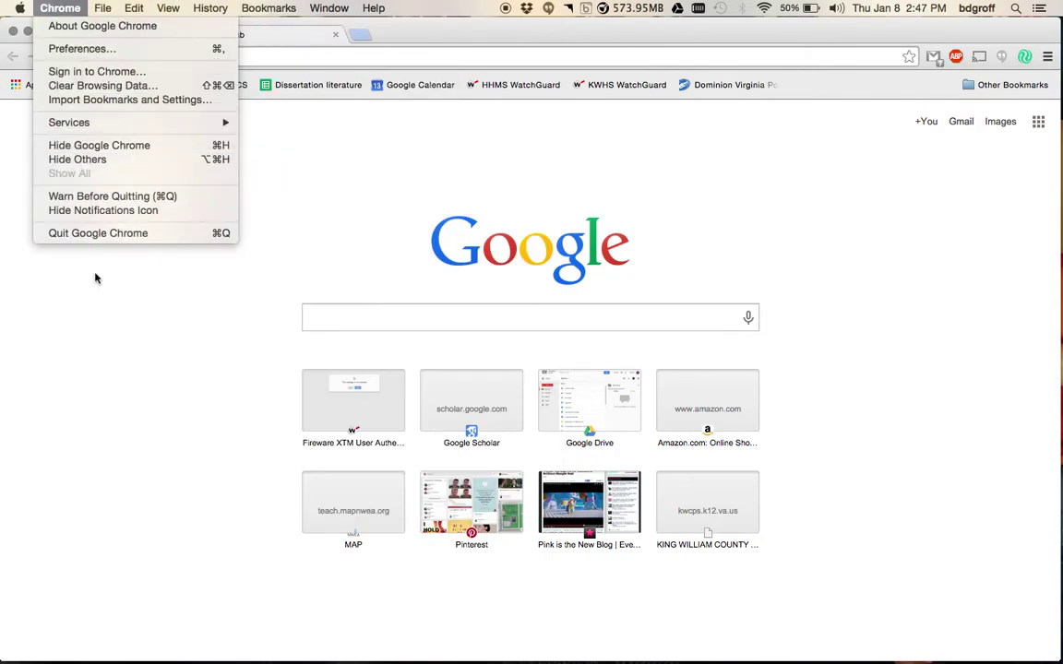
{"action": "left_click", "coordinate": [97, 289]}
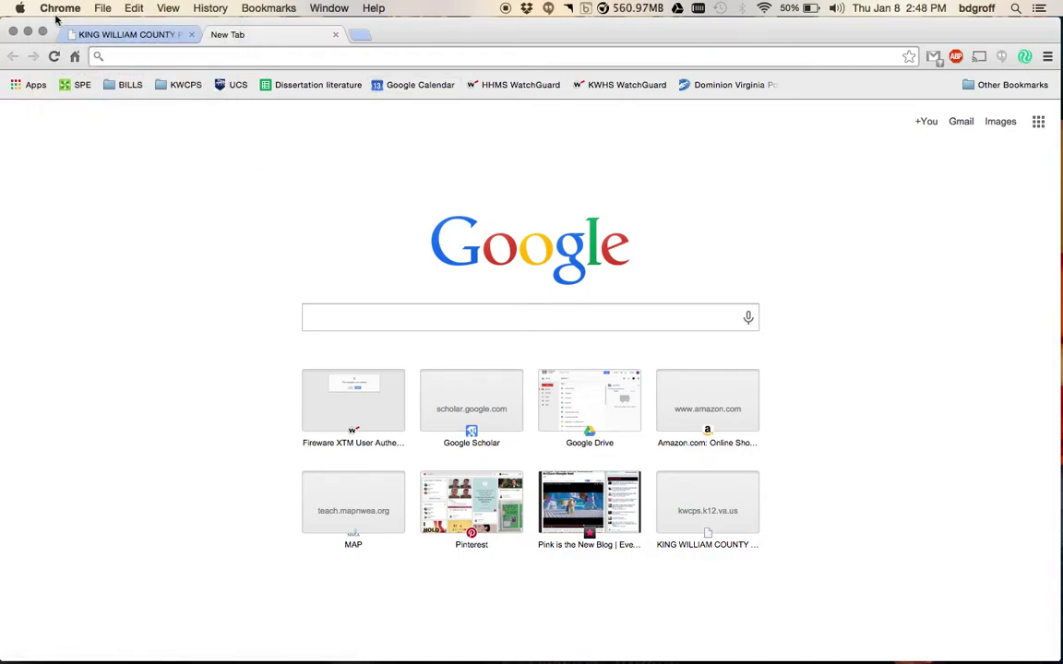
- Sign in to Chrome with the prefilled Google account by entering the account password, and dismiss the sync notice
{"action": "left_click", "coordinate": [1048, 57]}
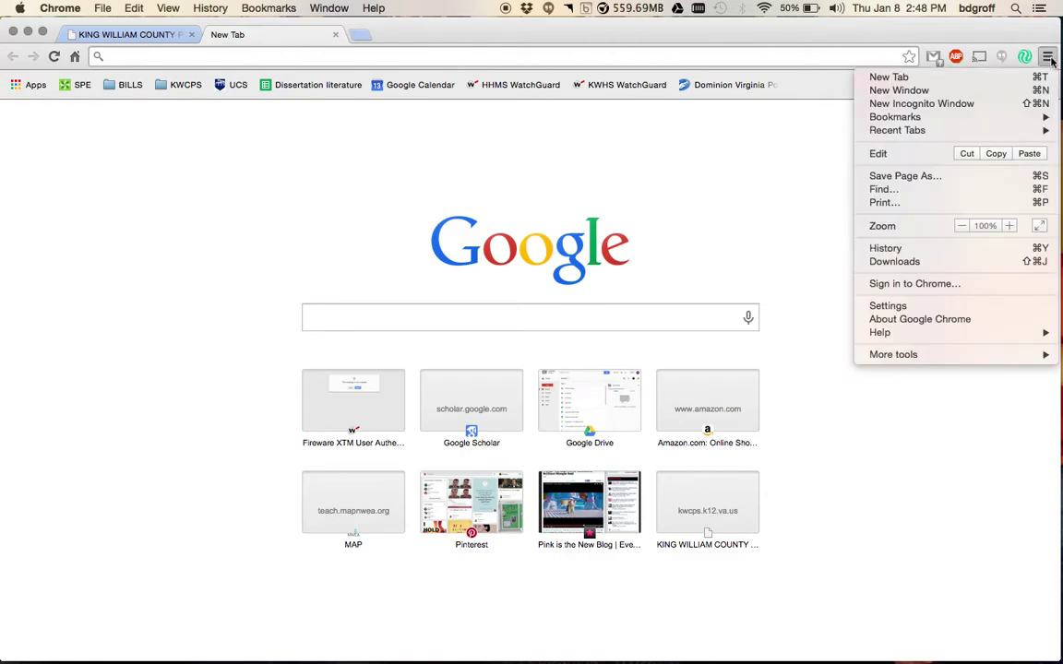
{"action": "left_click", "coordinate": [951, 293]}
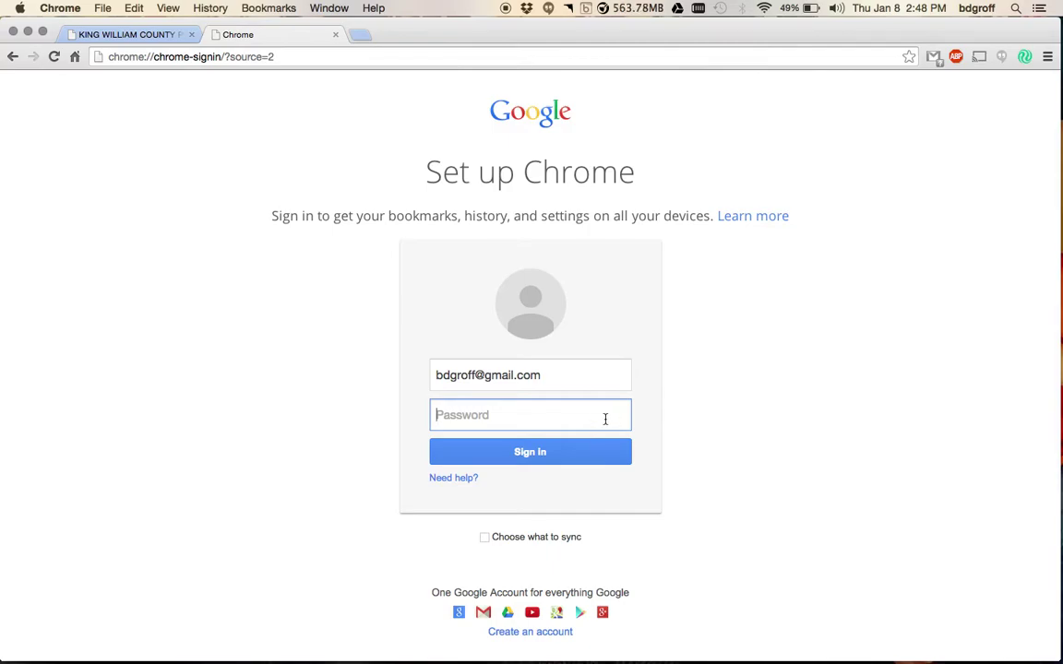
{"action": "type", "text": "••••••••"}
{"action": "key", "text": "Return"}
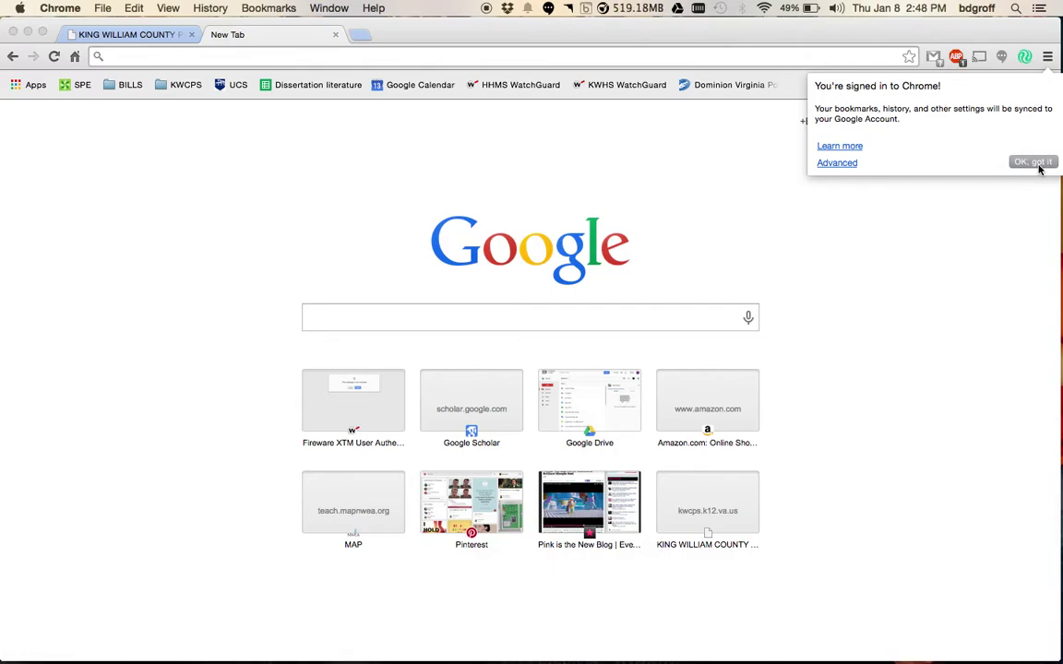
{"action": "left_click", "coordinate": [1033, 163]}
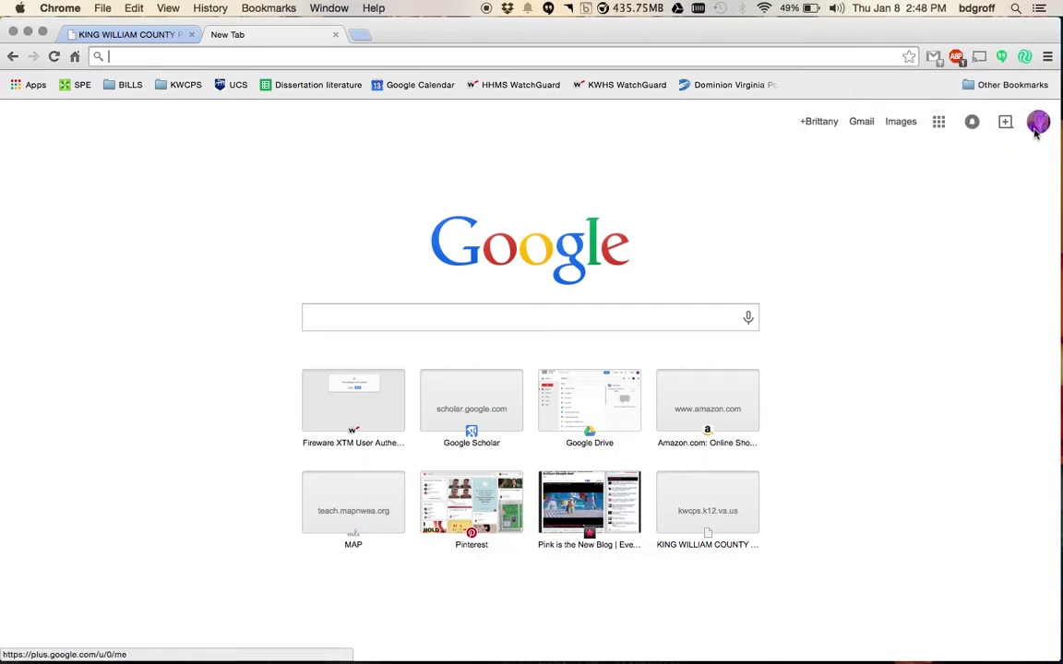
{"action": "left_click", "coordinate": [1036, 126]}
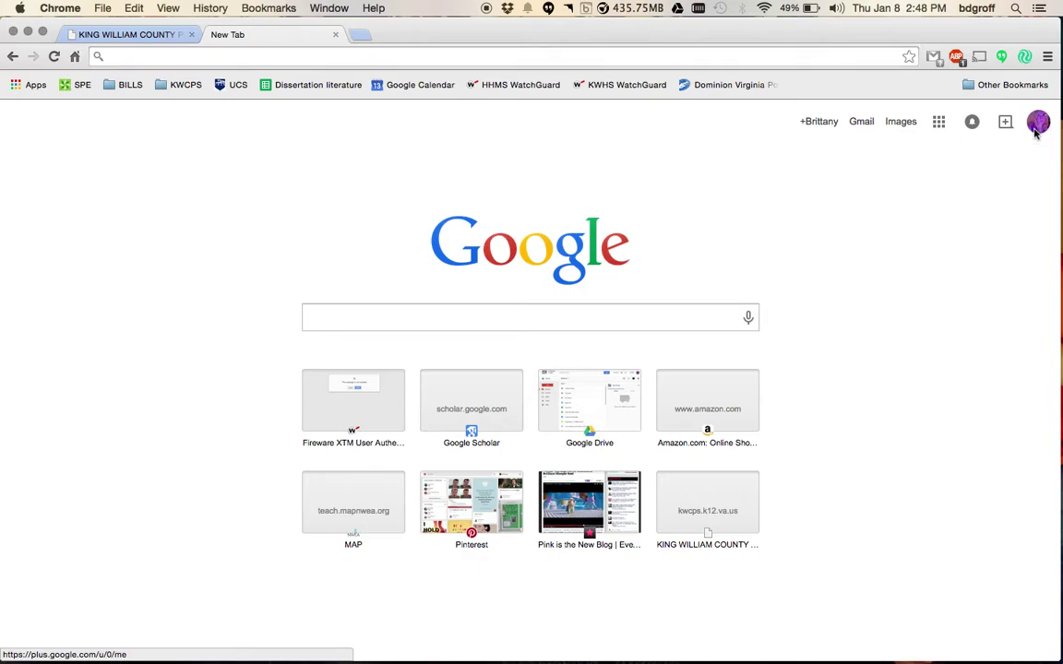
{"action": "left_click", "coordinate": [738, 180]}
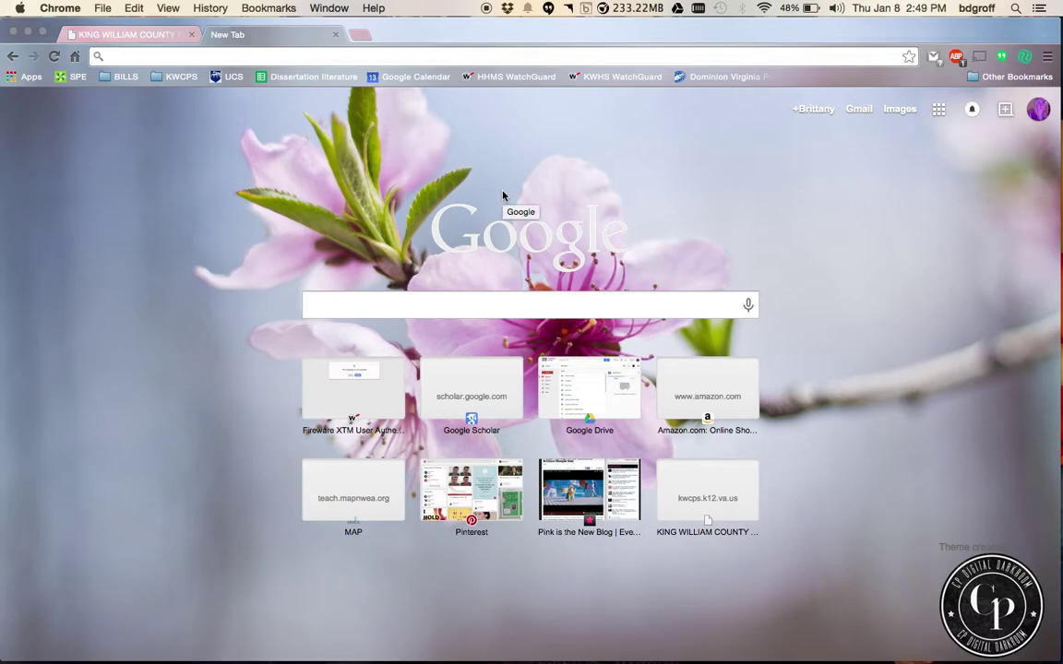
- Close the King William County Public Schools tab, keeping the new tab open
{"action": "left_click", "coordinate": [189, 35]}
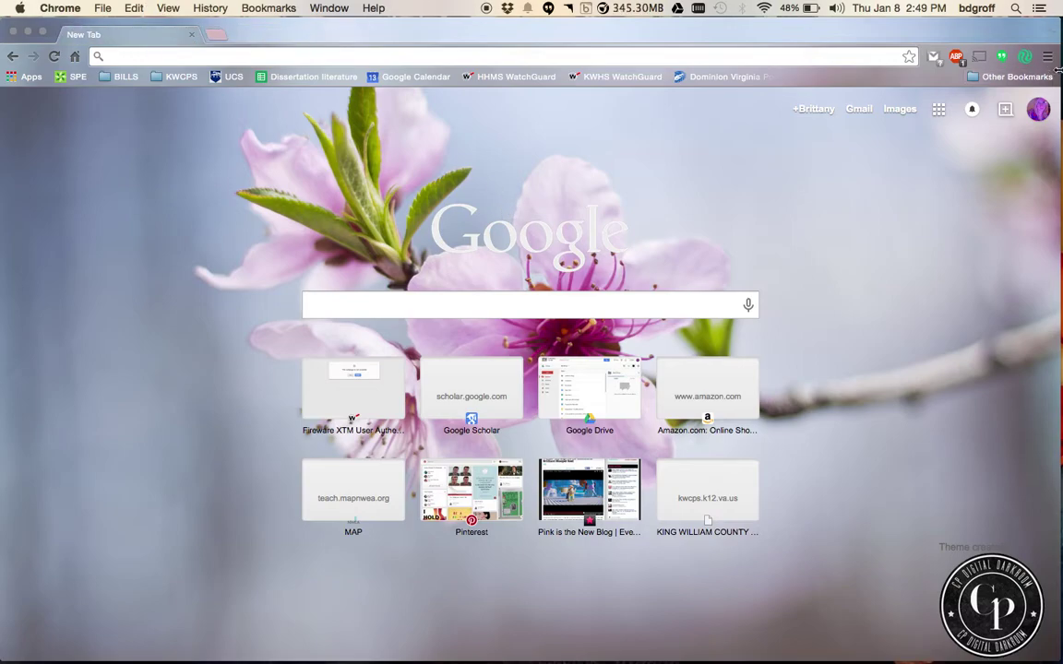
{"action": "left_click", "coordinate": [1048, 58]}
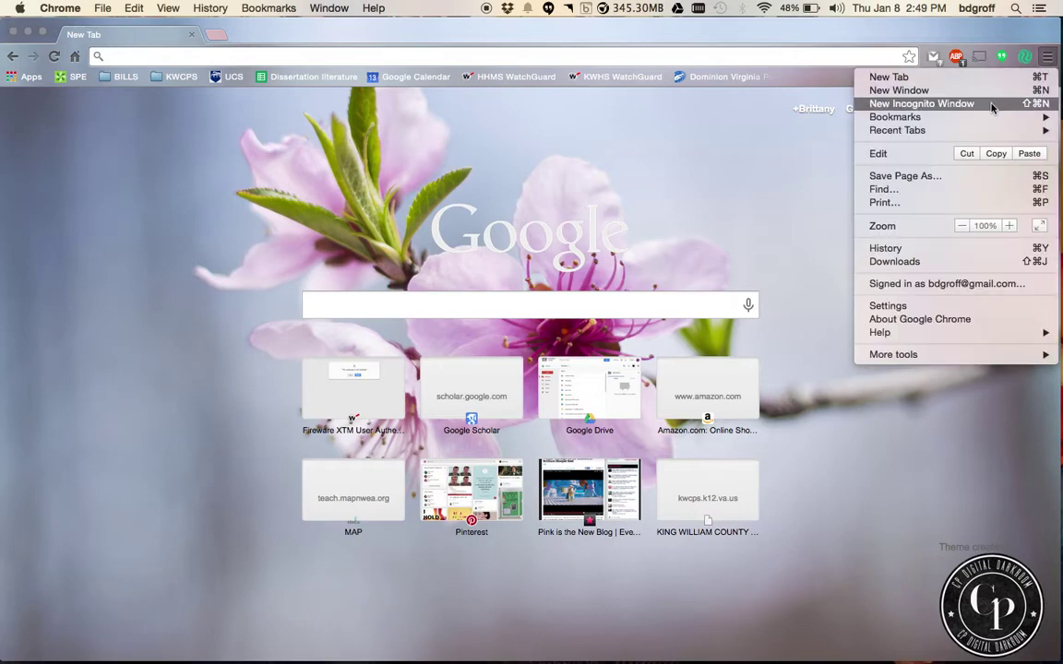
{"action": "mouse_move", "coordinate": [981, 121]}
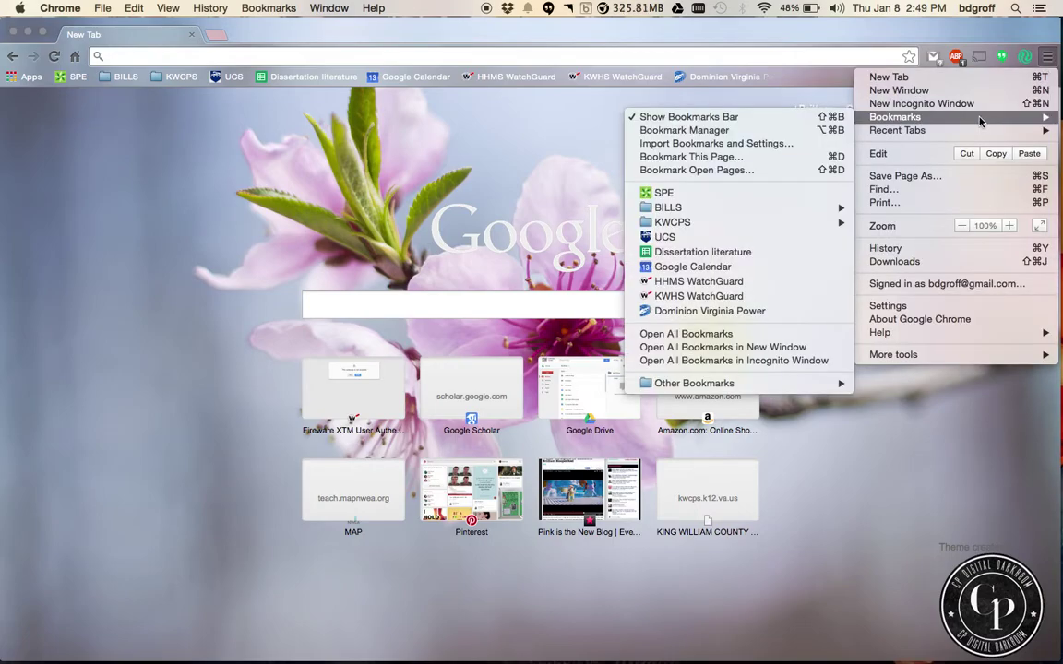
{"action": "key", "text": "Escape"}
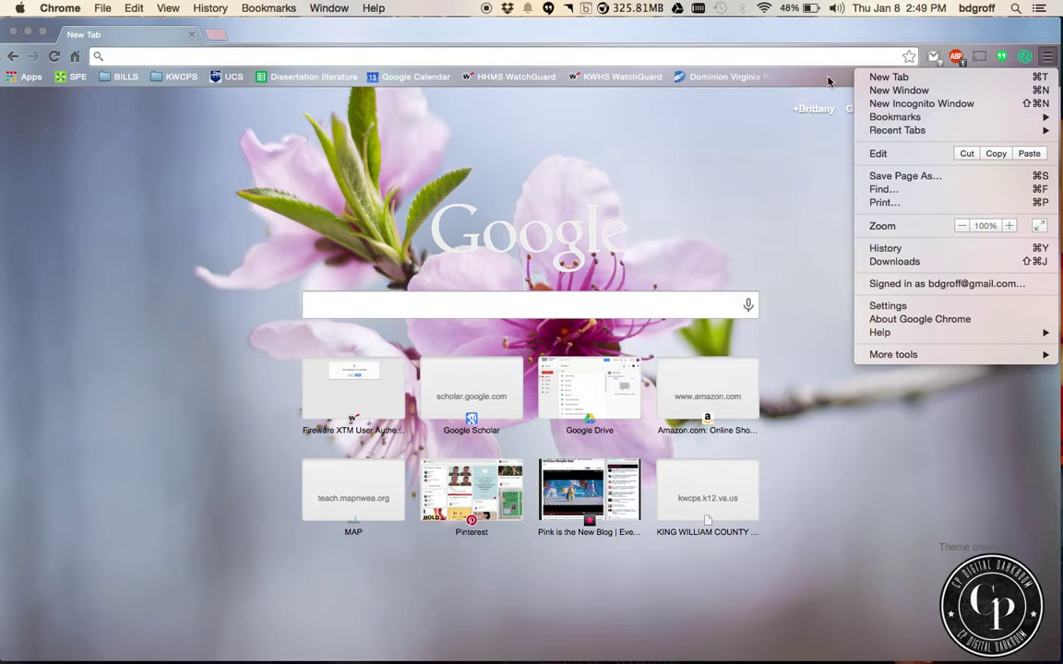
{"action": "key", "text": "Escape"}
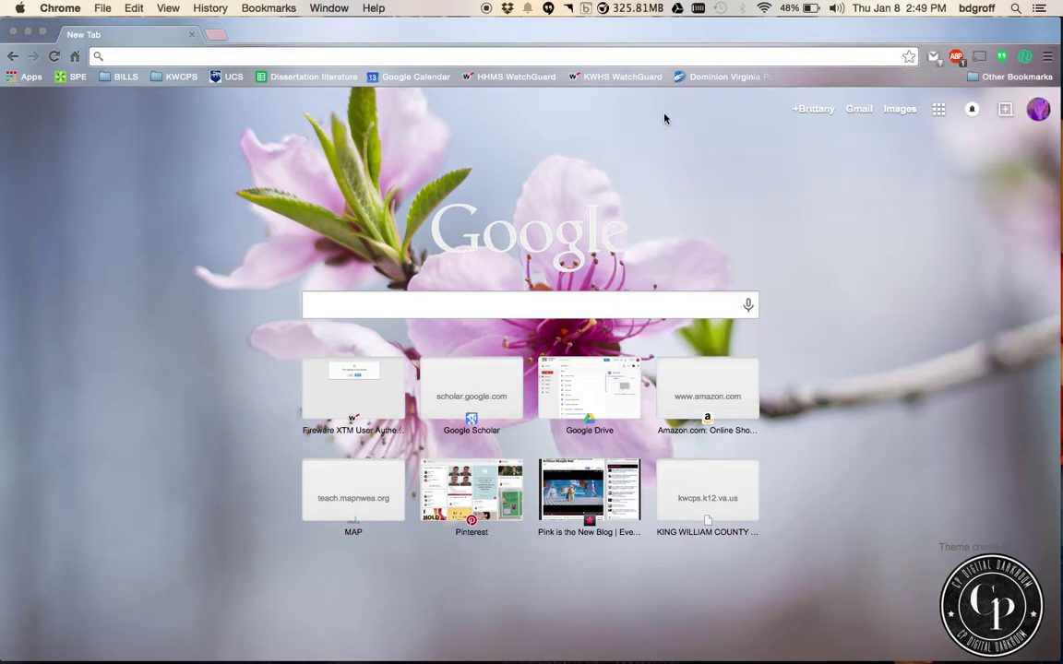
- Go to the website kwcps.k12.va.us in the open tab
{"action": "left_click", "coordinate": [177, 50]}
{"action": "type", "text": "kwcps.k12.va.us"}
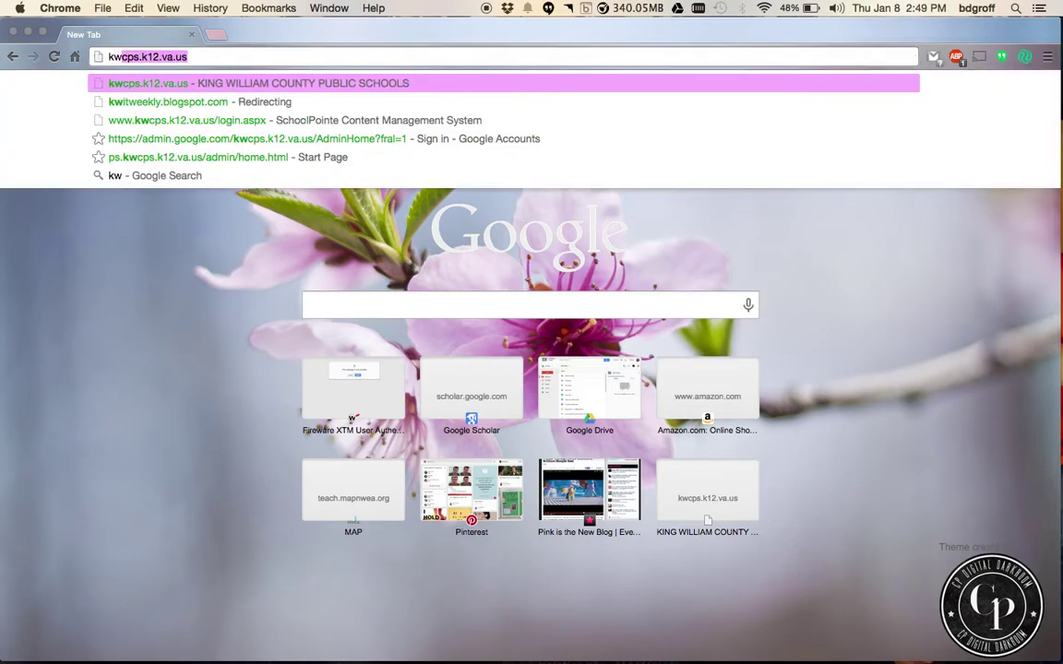
{"action": "key", "text": "Return"}
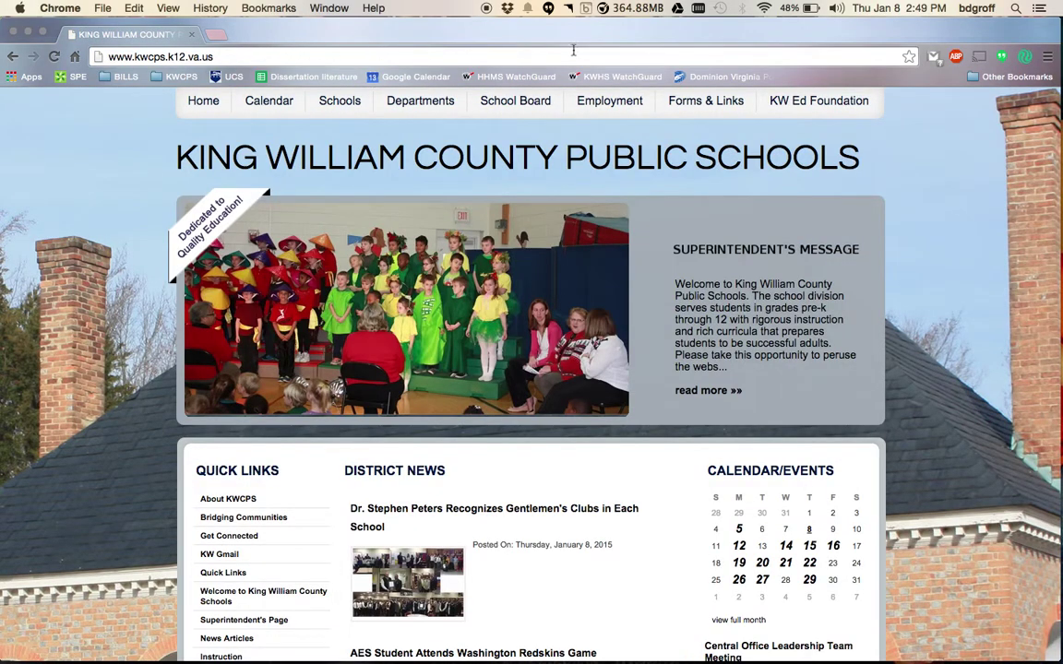
- Bookmark the King William County Public Schools page in the Bookmarks Bar folder, keeping the suggested name
{"action": "left_click", "coordinate": [1047, 57]}
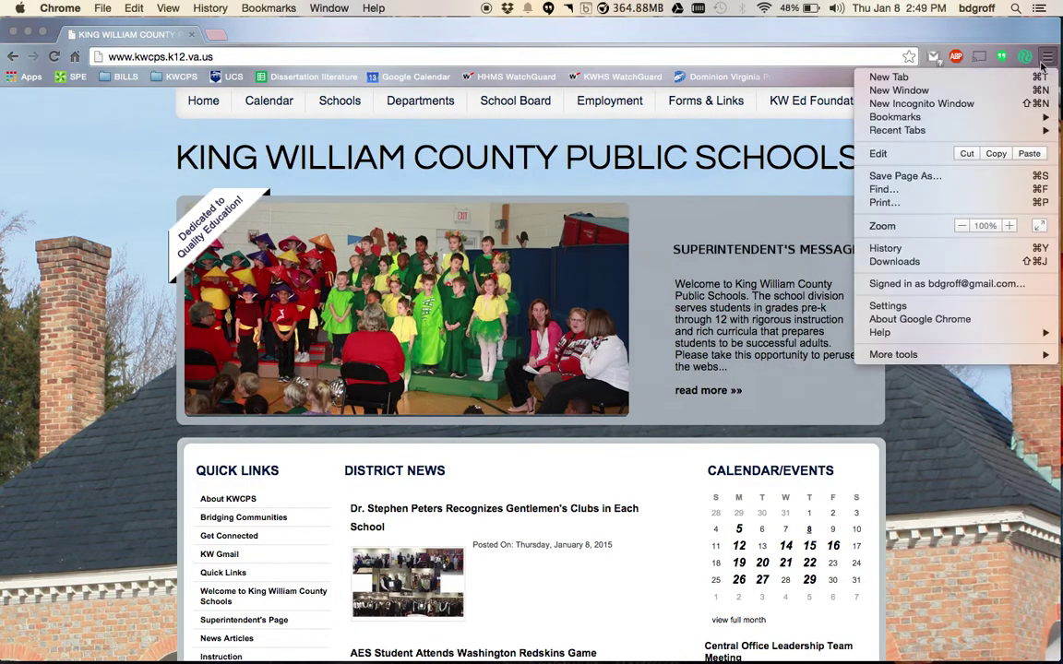
{"action": "mouse_move", "coordinate": [909, 117]}
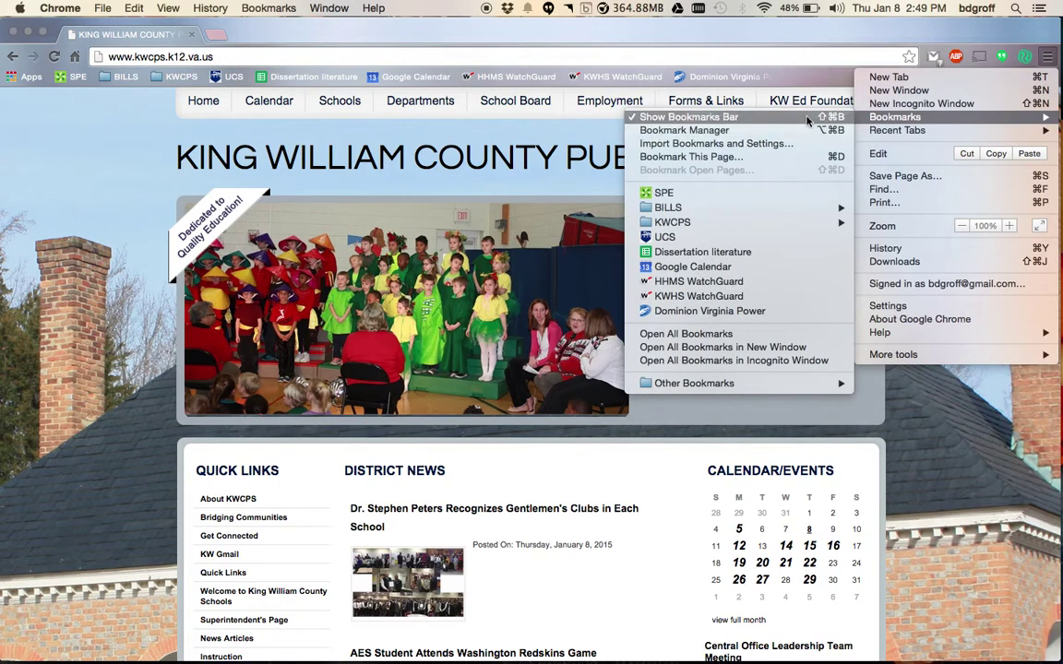
{"action": "left_click", "coordinate": [792, 157]}
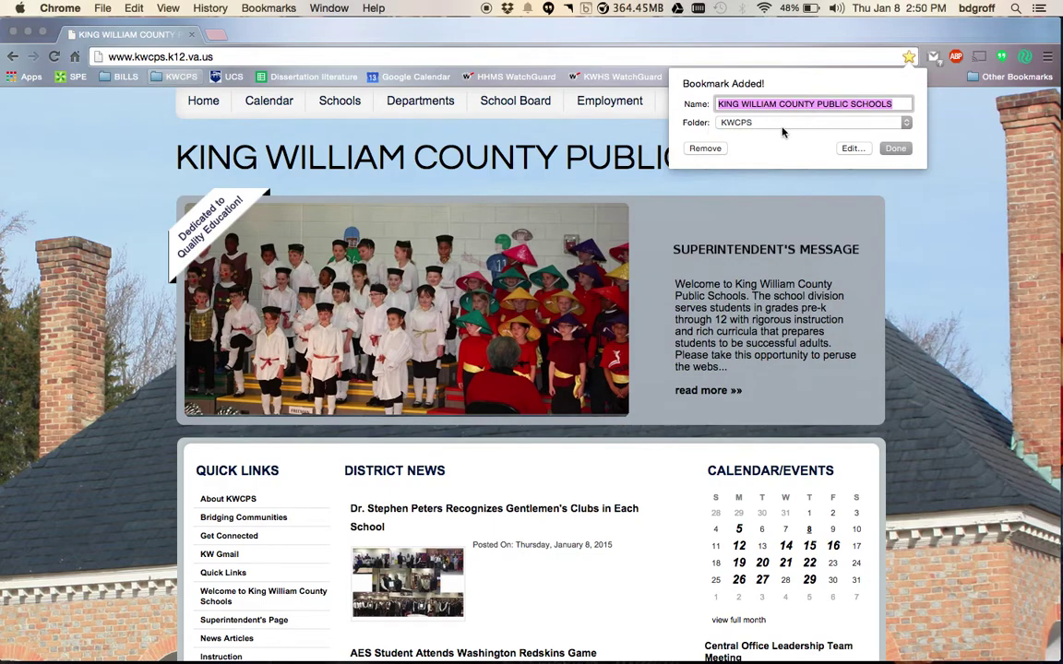
{"action": "left_click", "coordinate": [782, 123]}
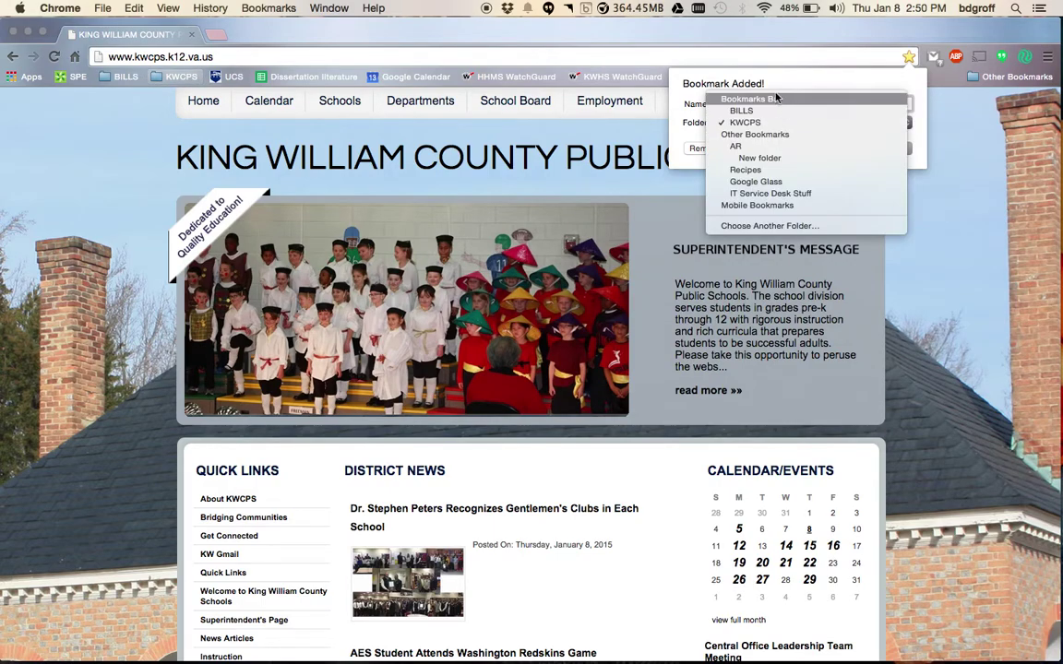
{"action": "left_click", "coordinate": [714, 72]}
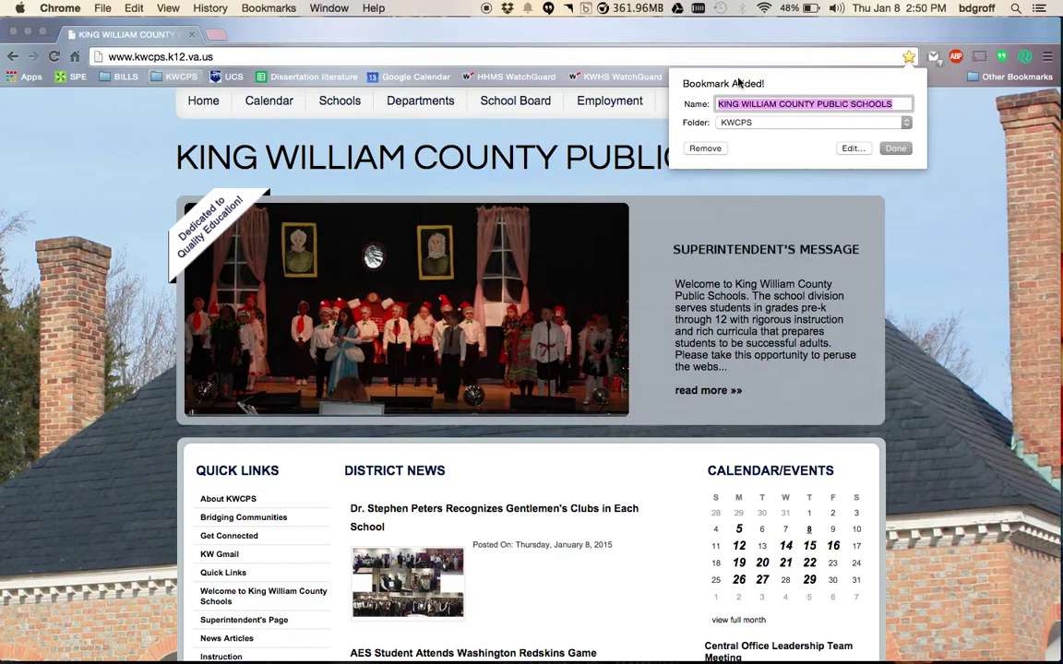
{"action": "left_click", "coordinate": [749, 127]}
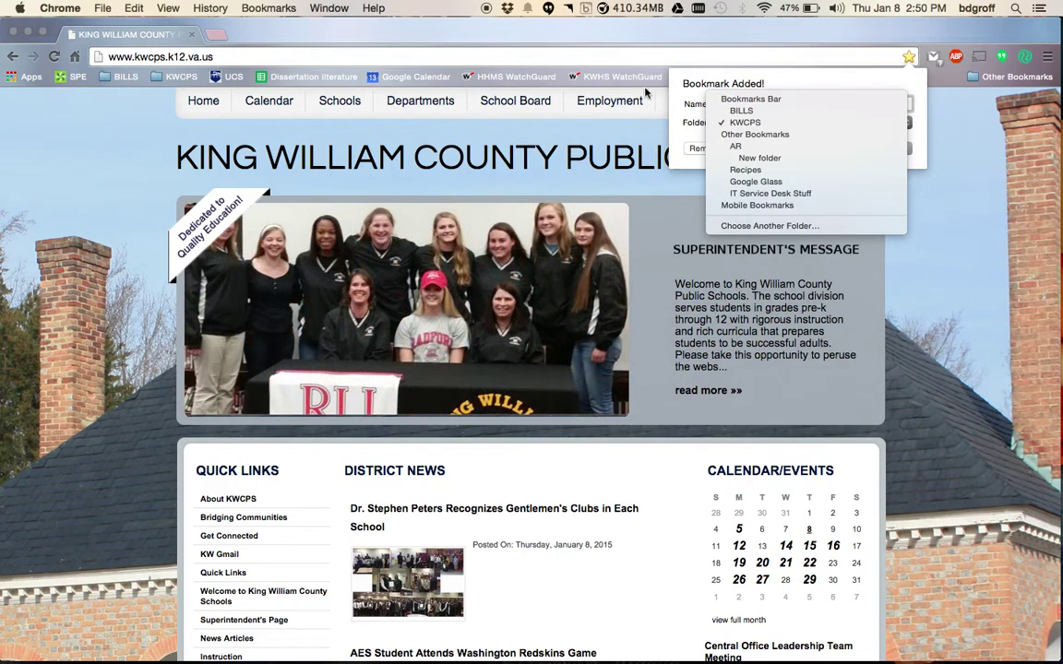
{"action": "left_click", "coordinate": [731, 102]}
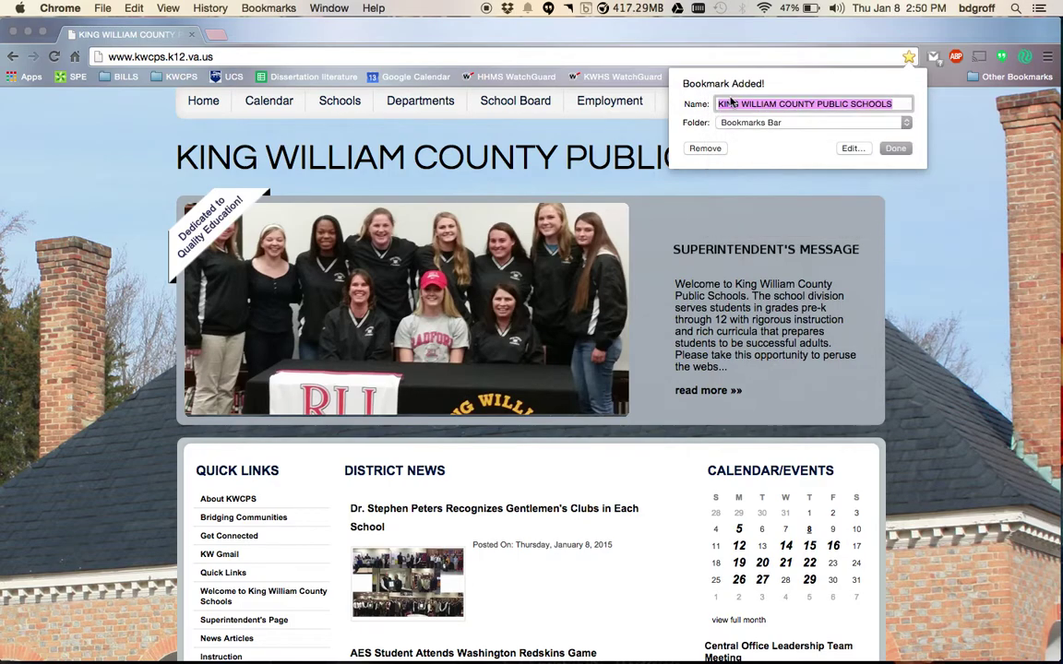
{"action": "left_click", "coordinate": [894, 148]}
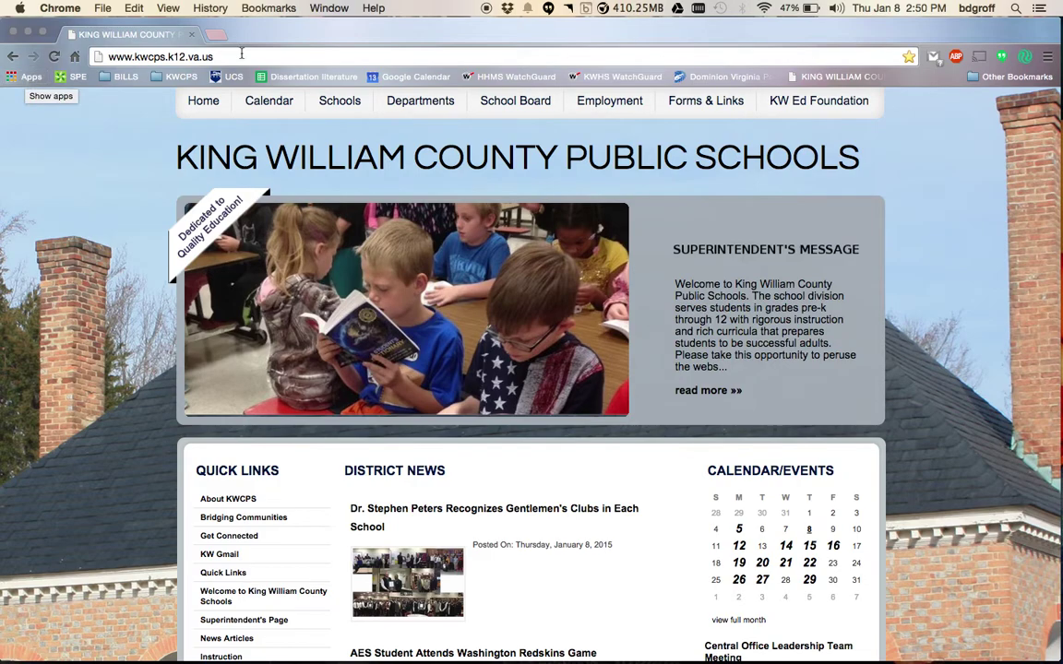
{"action": "left_click", "coordinate": [1010, 77]}
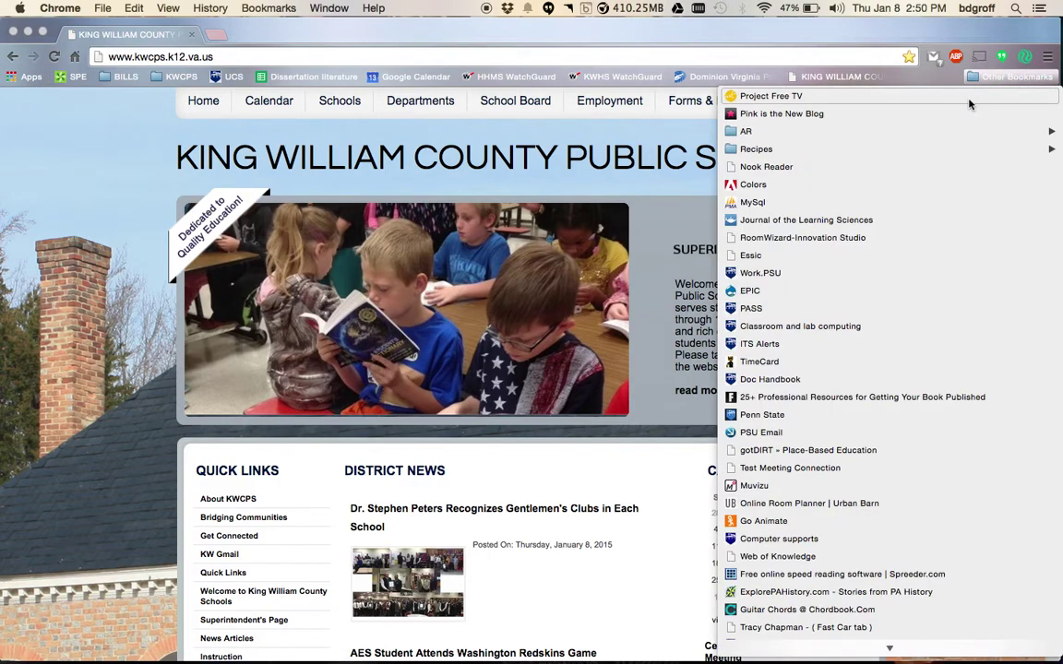
{"action": "left_click", "coordinate": [1047, 58]}
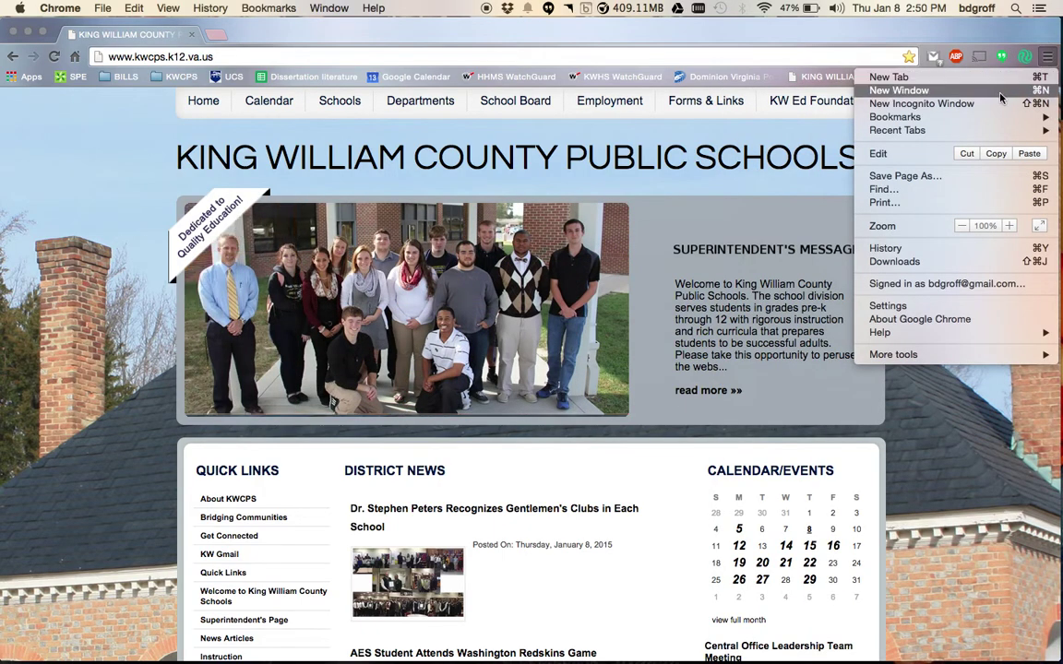
{"action": "mouse_move", "coordinate": [972, 120]}
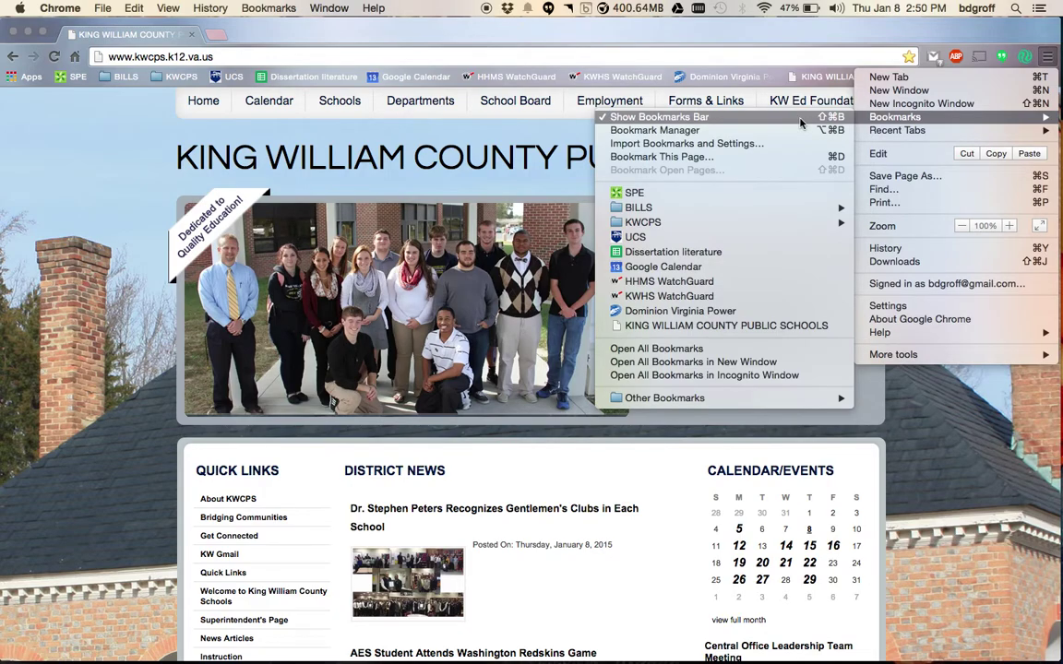
{"action": "left_click", "coordinate": [878, 30]}
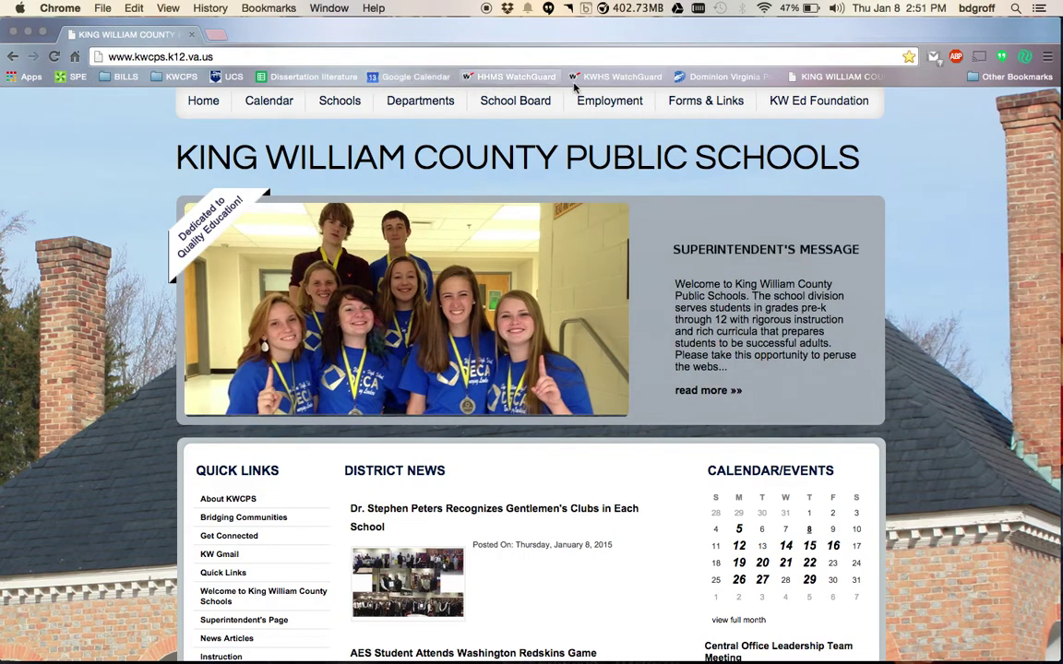
- Delete the King William County Public Schools bookmark from the bookmarks bar
{"action": "mouse_move", "coordinate": [841, 108]}
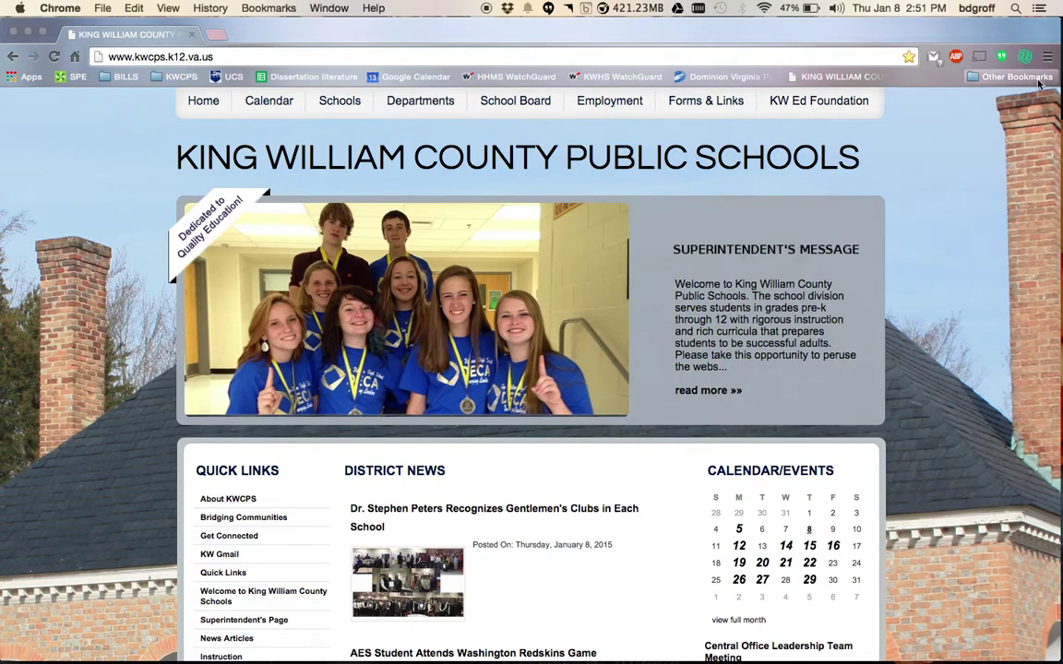
{"action": "left_click", "coordinate": [950, 77]}
{"action": "left_click", "coordinate": [950, 77]}
{"action": "right_click", "coordinate": [873, 75]}
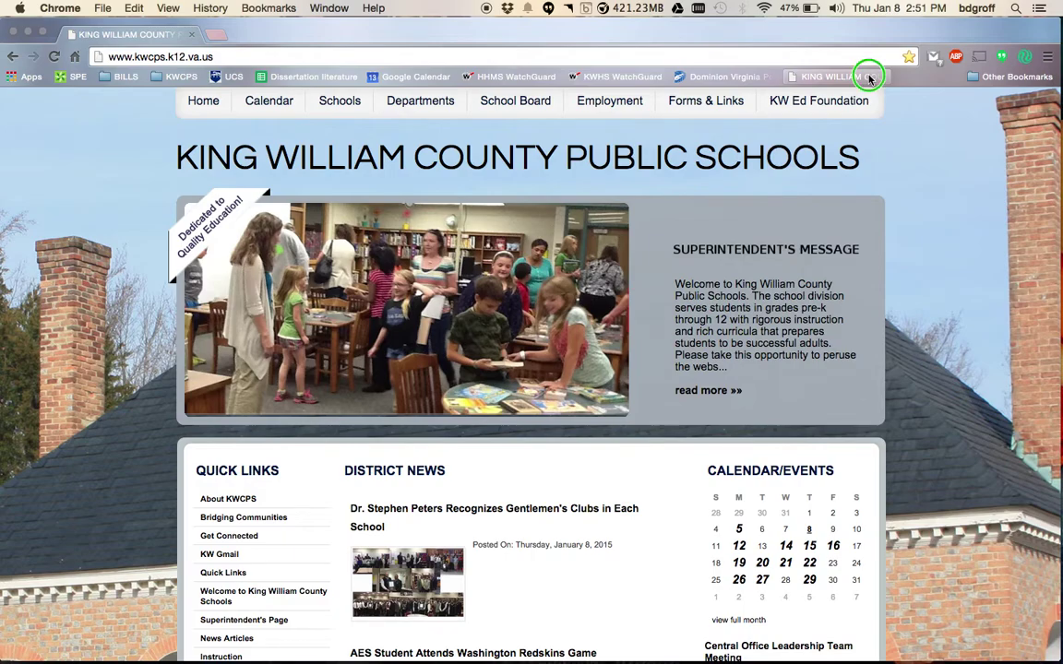
{"action": "left_click", "coordinate": [897, 205]}
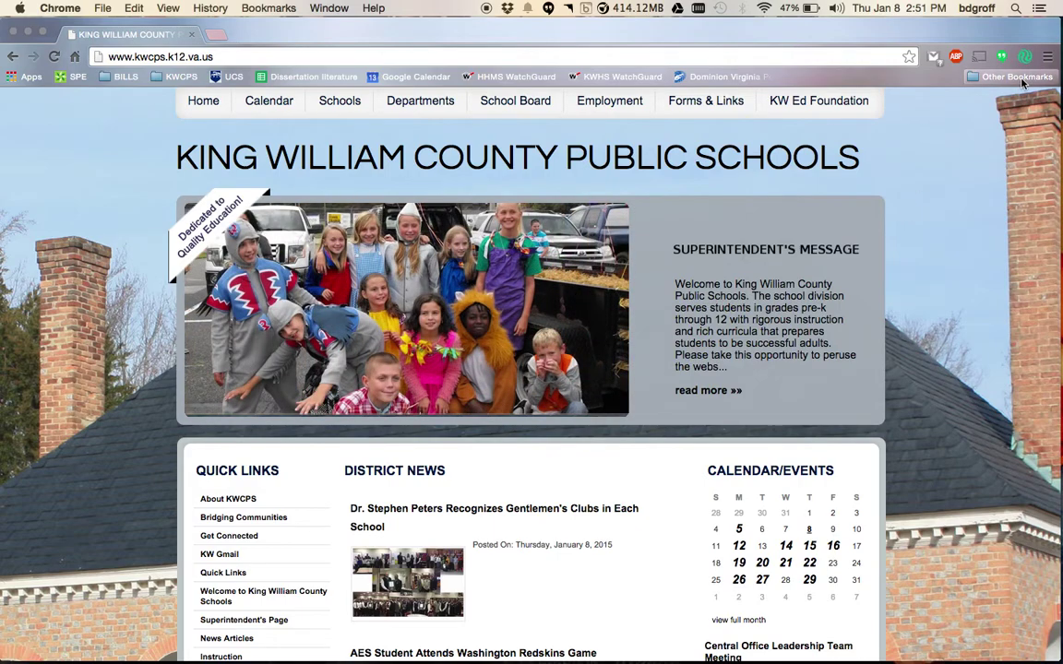
- Look through the Other Bookmarks list, including the contents of its Recipes folder
{"action": "left_click", "coordinate": [1021, 79]}
{"action": "scroll", "coordinate": [962, 361], "scroll_direction": "down", "scroll_amount": 5}
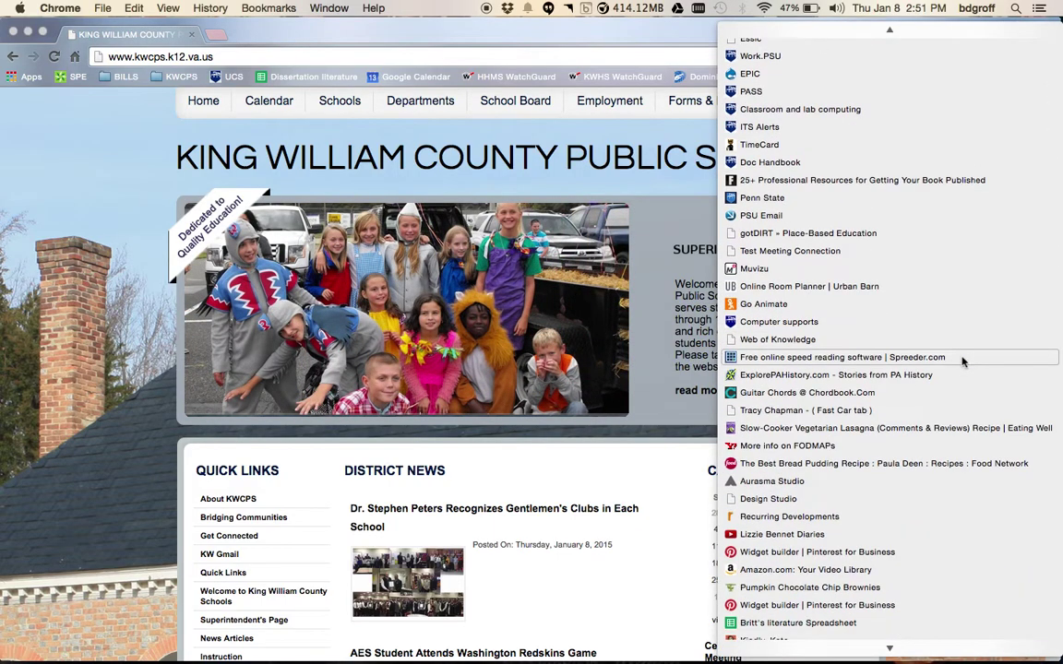
{"action": "scroll", "coordinate": [962, 362], "scroll_direction": "down", "scroll_amount": 3}
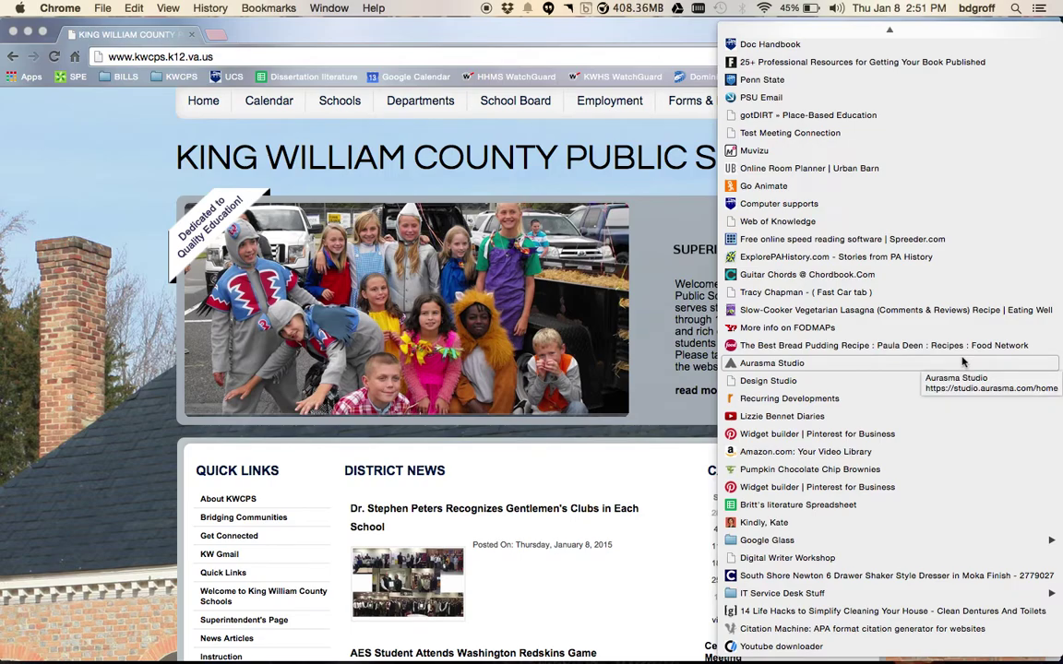
{"action": "key", "text": "Escape"}
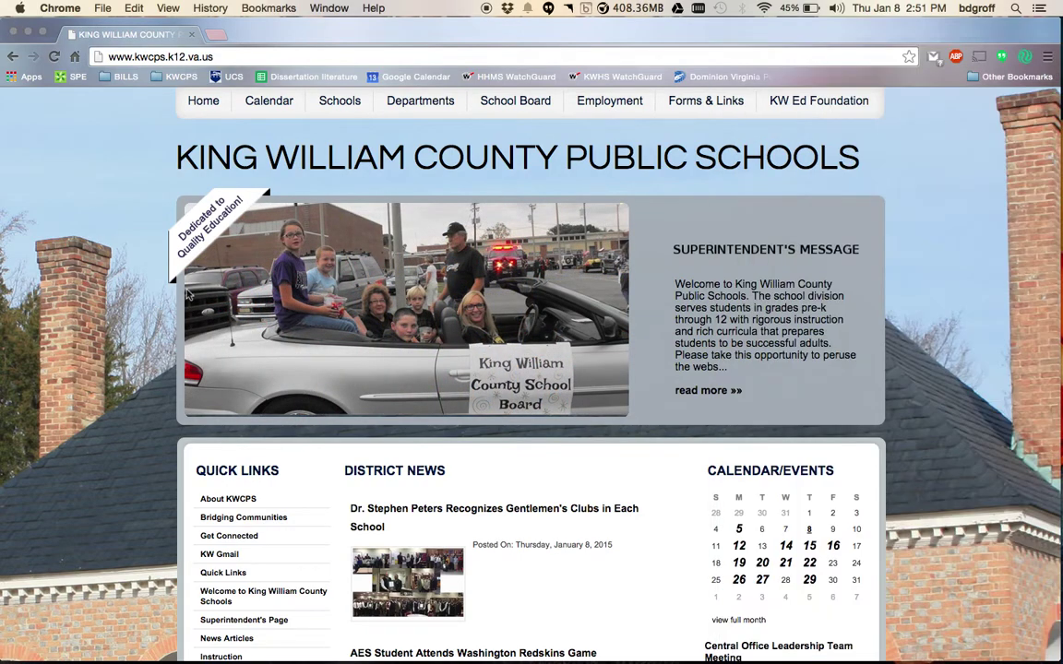
{"action": "left_click", "coordinate": [1015, 77]}
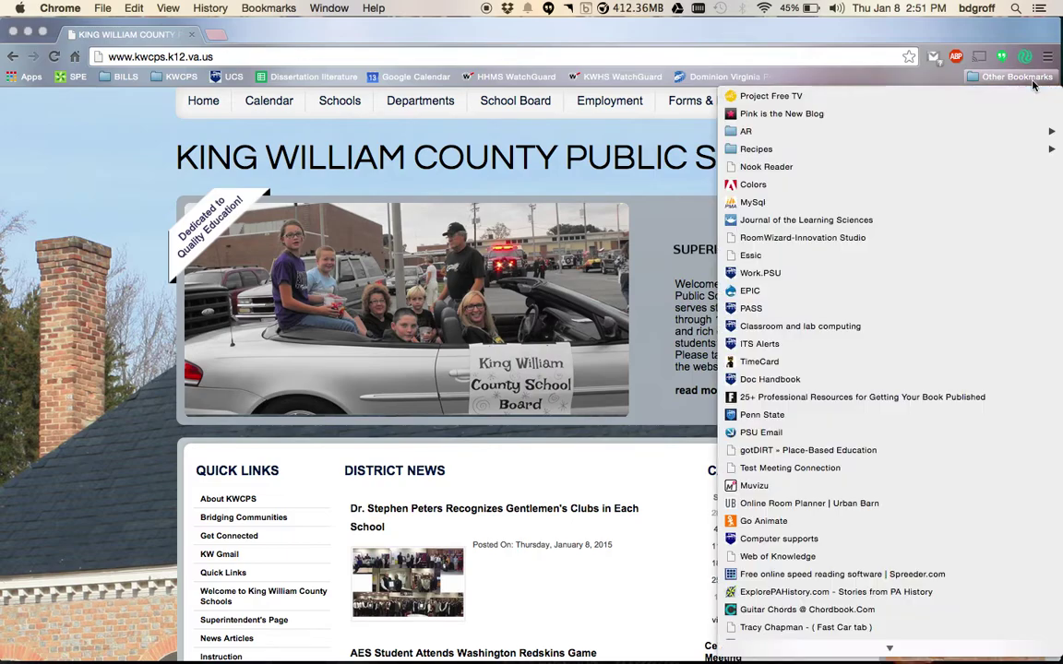
{"action": "mouse_move", "coordinate": [976, 155]}
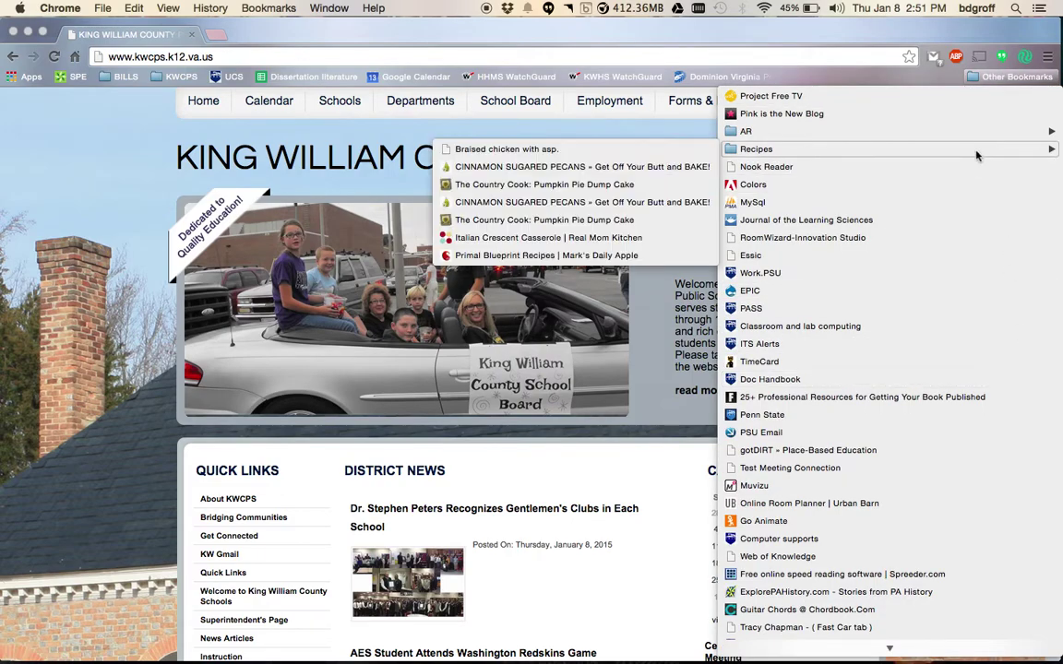
{"action": "left_click", "coordinate": [161, 446]}
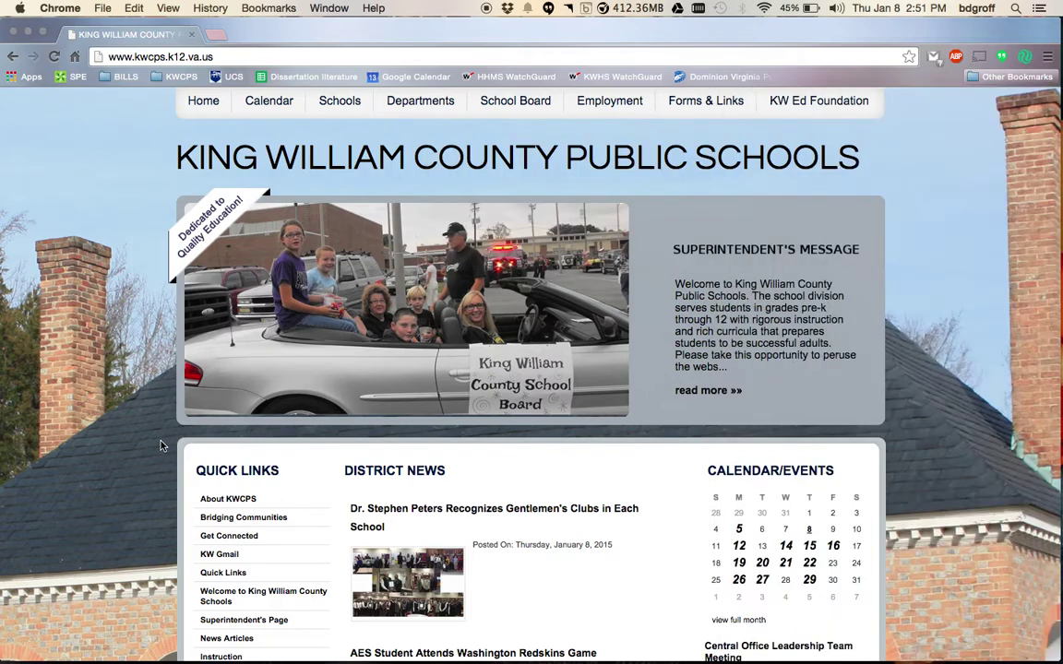
- Open the Bookmark Manager and review the Bookmarks Bar folder, the Dissertation literature bookmark and the available organizing commands
{"action": "left_click", "coordinate": [1047, 58]}
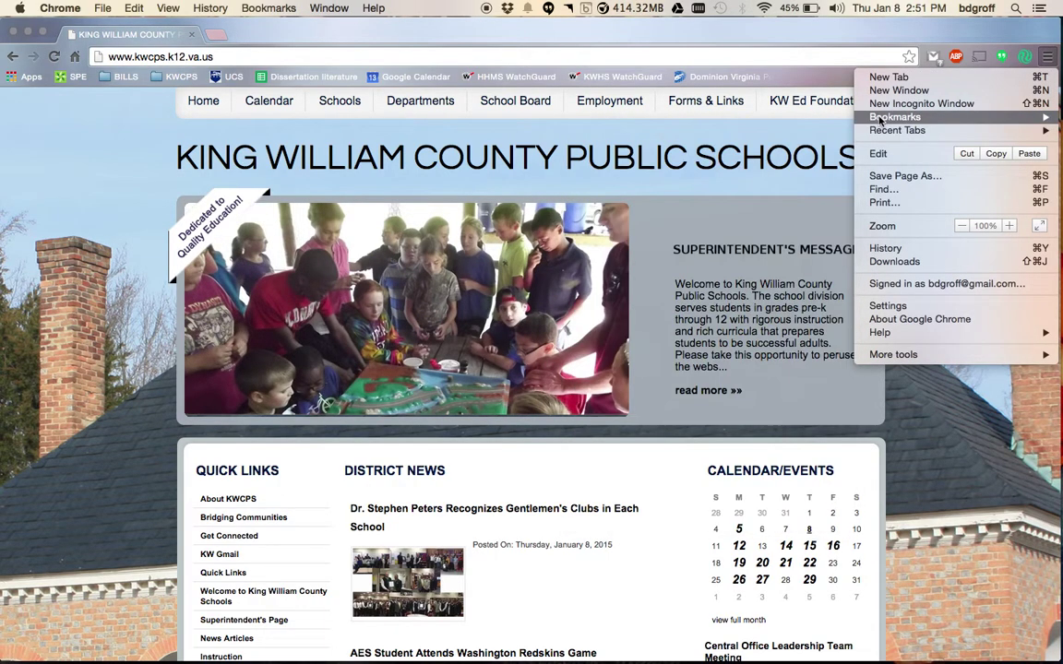
{"action": "left_click", "coordinate": [798, 130]}
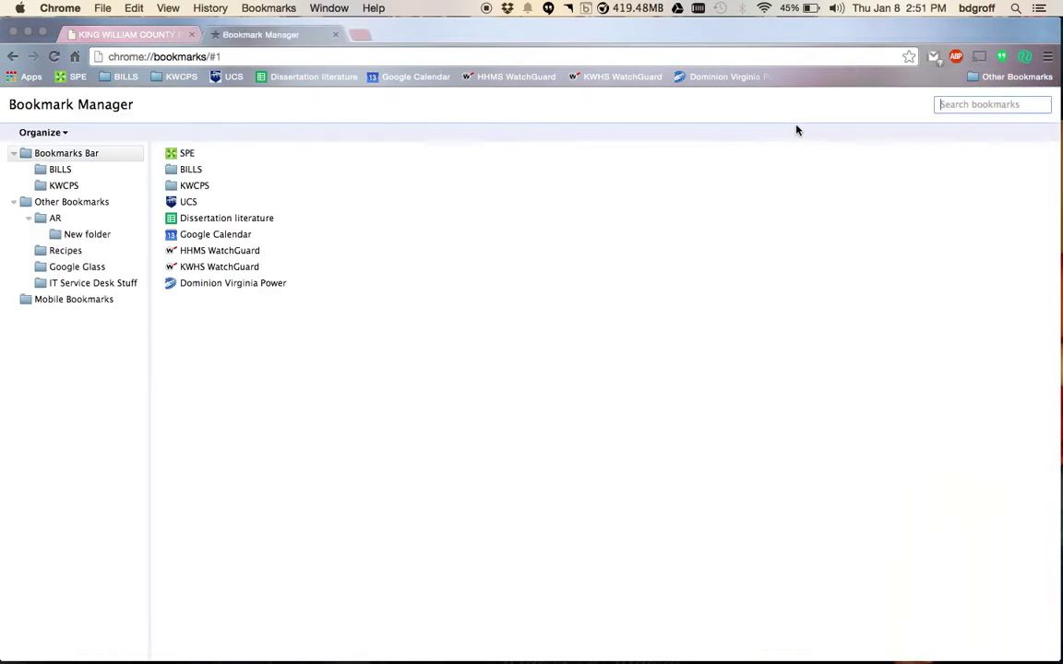
{"action": "left_click", "coordinate": [130, 156]}
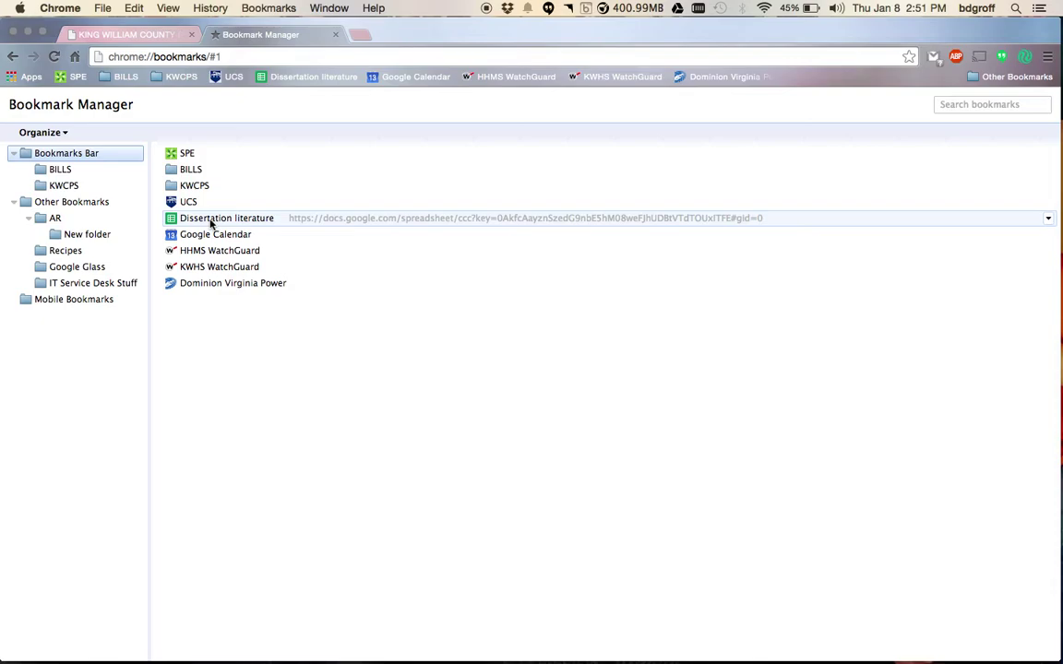
{"action": "mouse_move", "coordinate": [211, 221]}
{"action": "left_mouse_down"}
{"action": "mouse_move", "coordinate": [95, 237]}
{"action": "mouse_move", "coordinate": [190, 221]}
{"action": "mouse_move", "coordinate": [124, 206]}
{"action": "mouse_move", "coordinate": [216, 224]}
{"action": "left_mouse_up"}
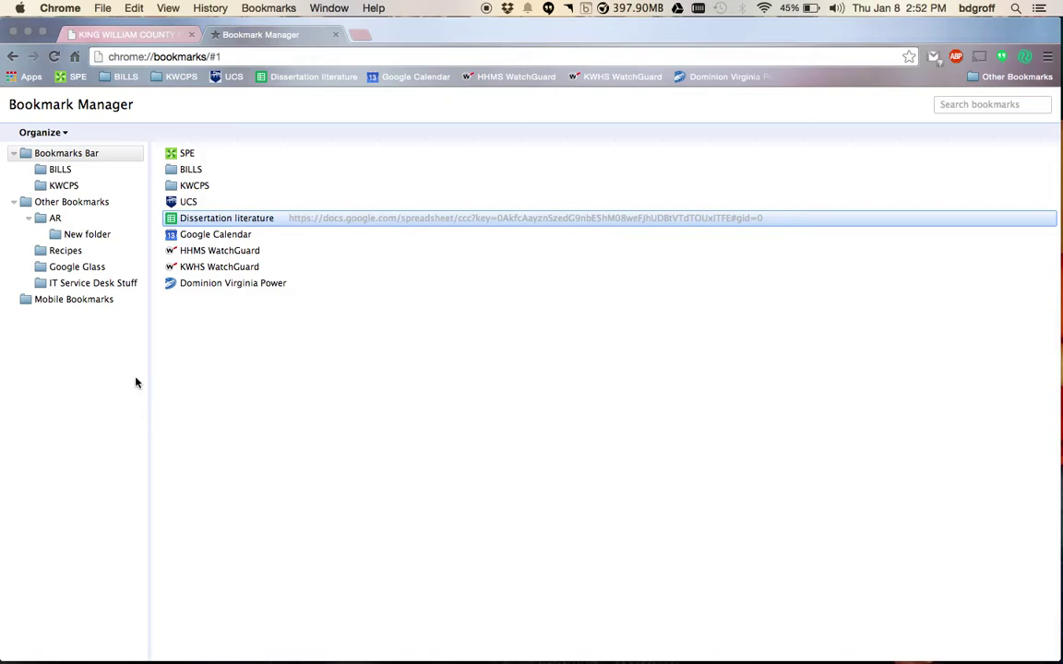
{"action": "left_click", "coordinate": [62, 134]}
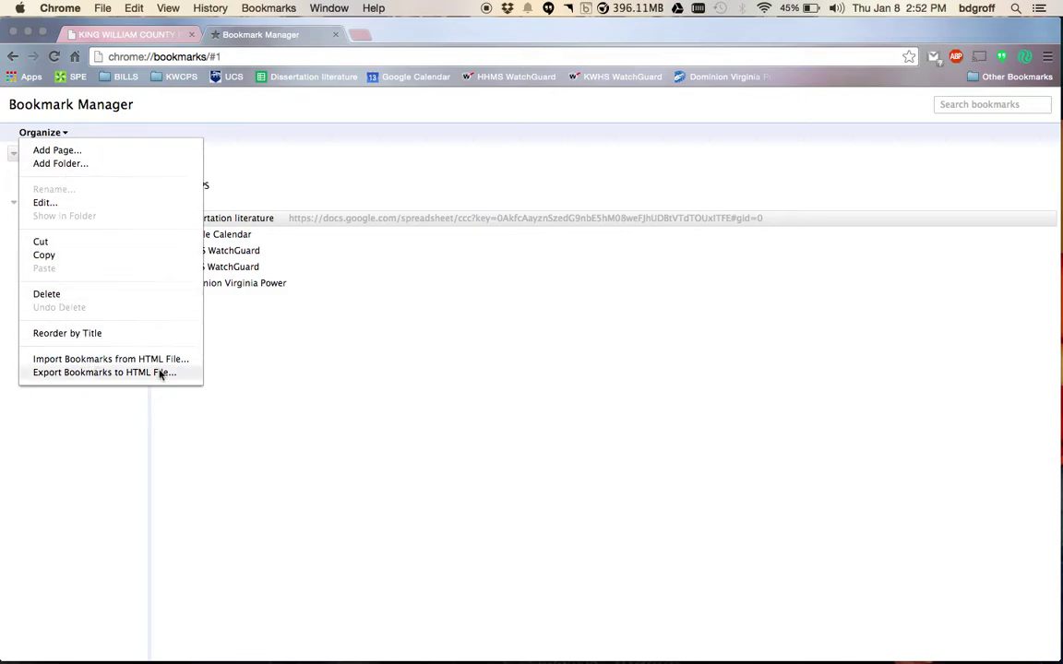
{"action": "left_click", "coordinate": [265, 395]}
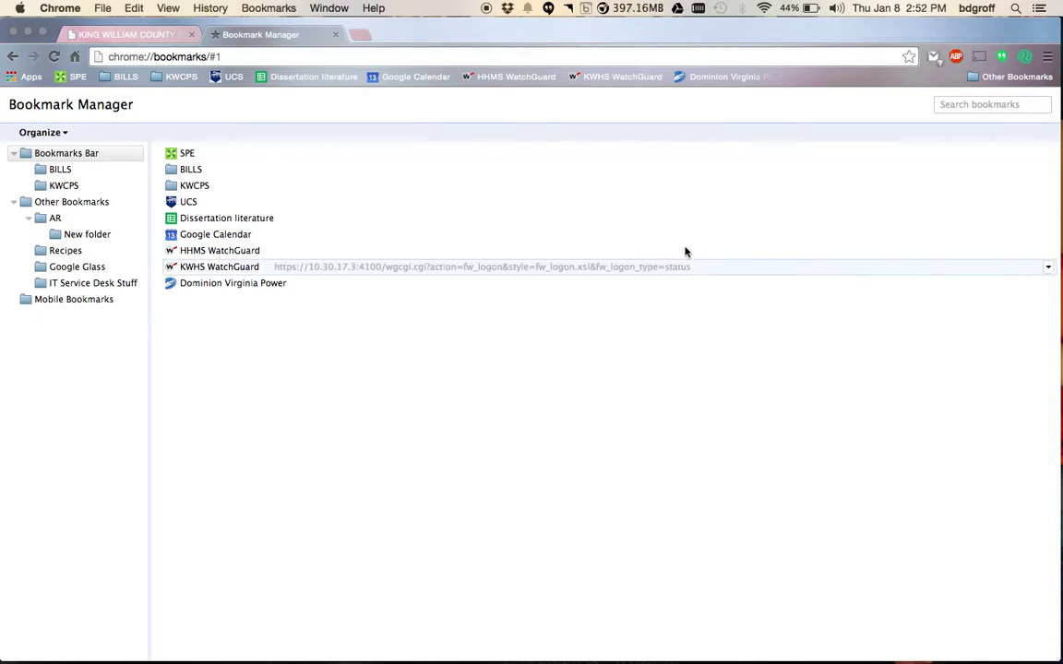
{"action": "left_click", "coordinate": [1022, 78]}
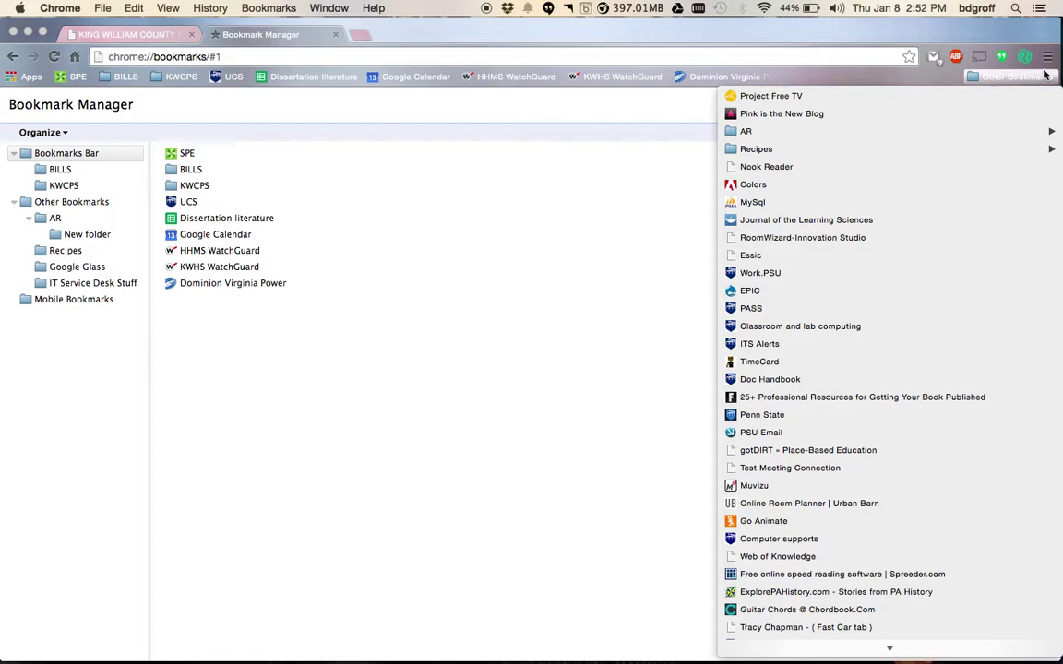
{"action": "left_click", "coordinate": [1047, 57]}
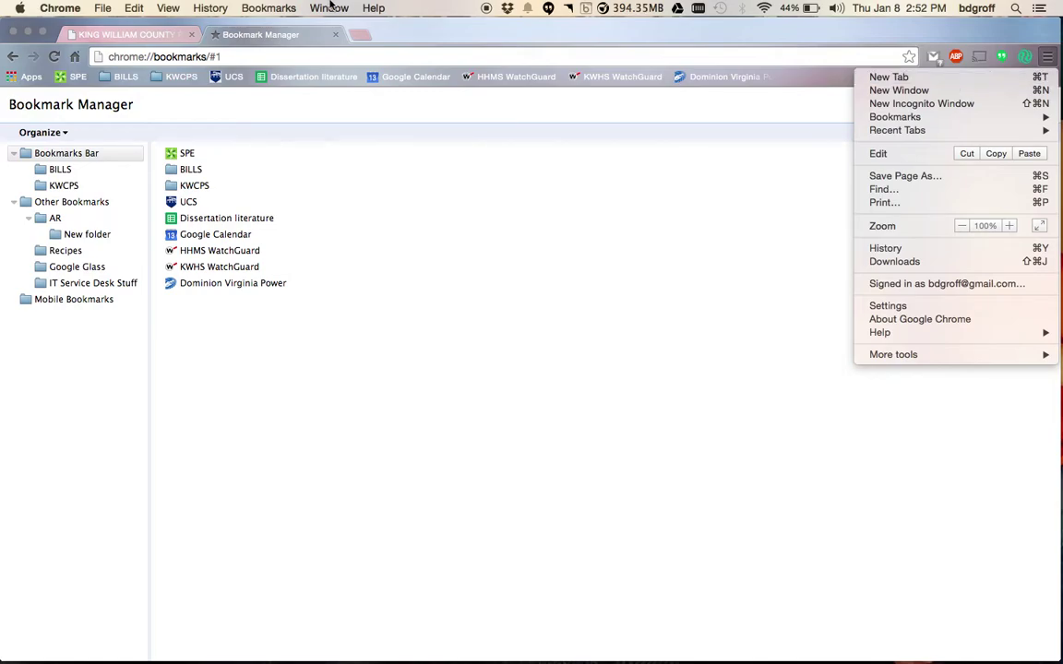
{"action": "left_click", "coordinate": [157, 39]}
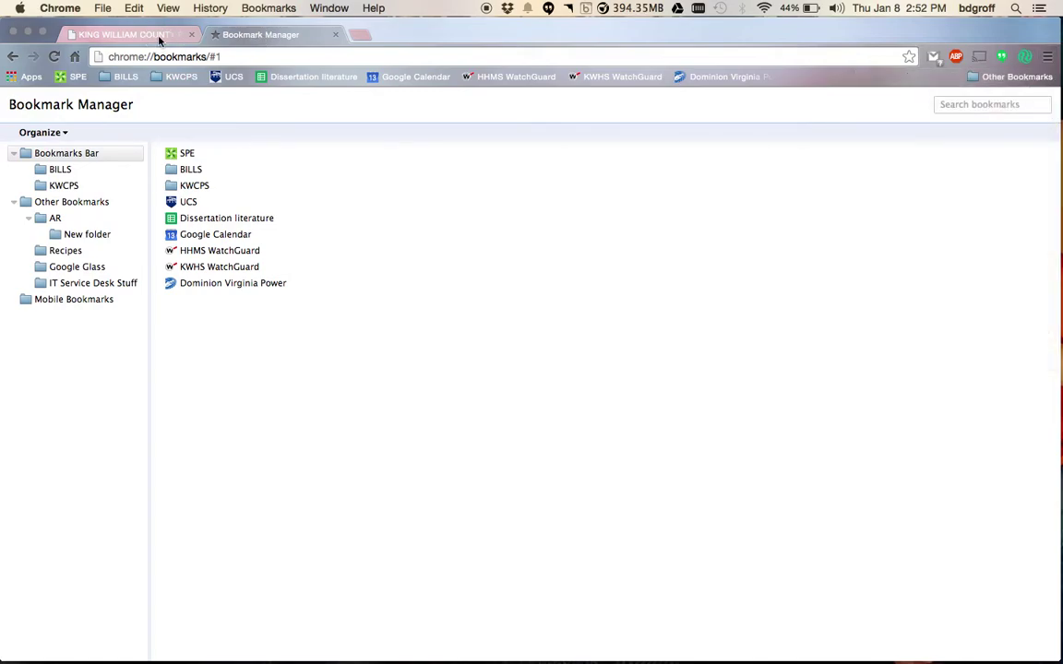
{"action": "left_click", "coordinate": [158, 36]}
{"action": "left_click", "coordinate": [254, 34]}
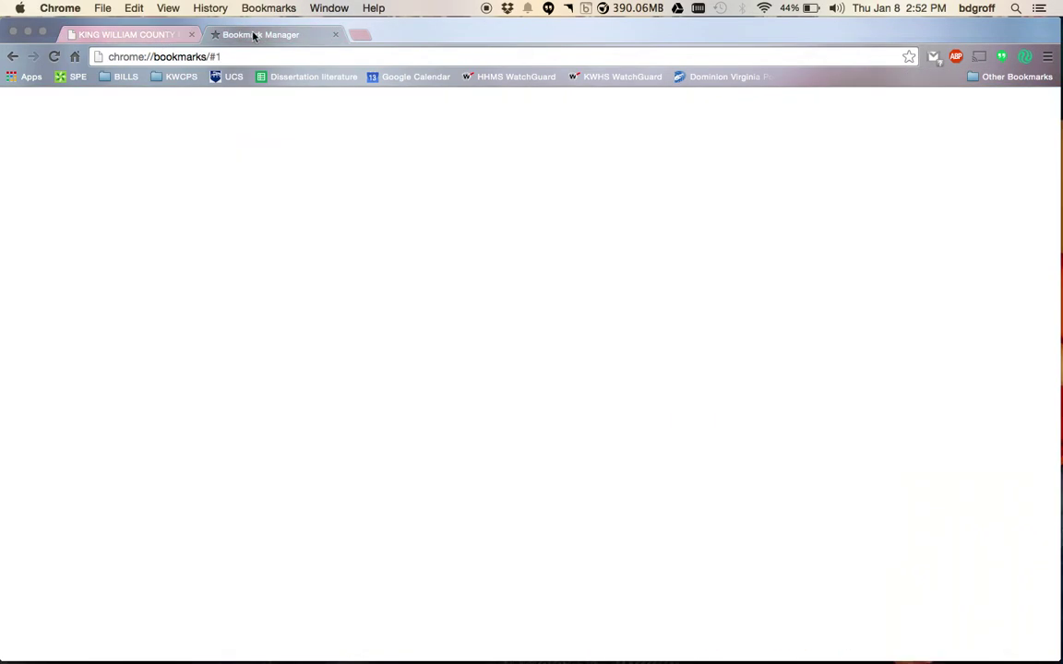
- Open a new tab beside the Bookmark Manager, and open and close two extra new tabs
{"action": "left_click", "coordinate": [361, 37]}
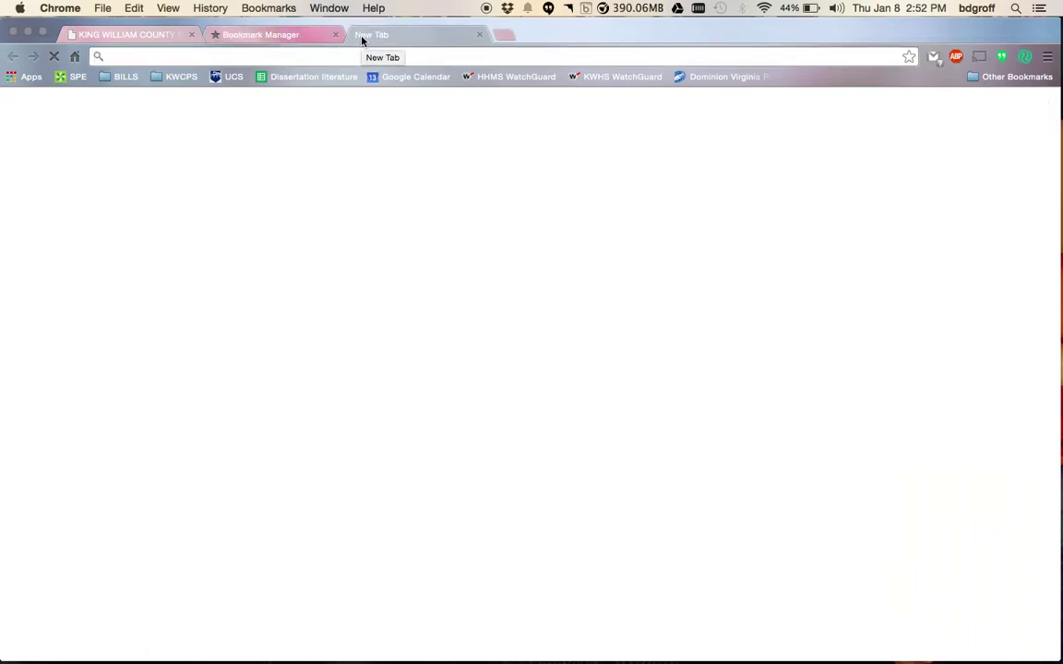
{"action": "left_click", "coordinate": [1052, 57]}
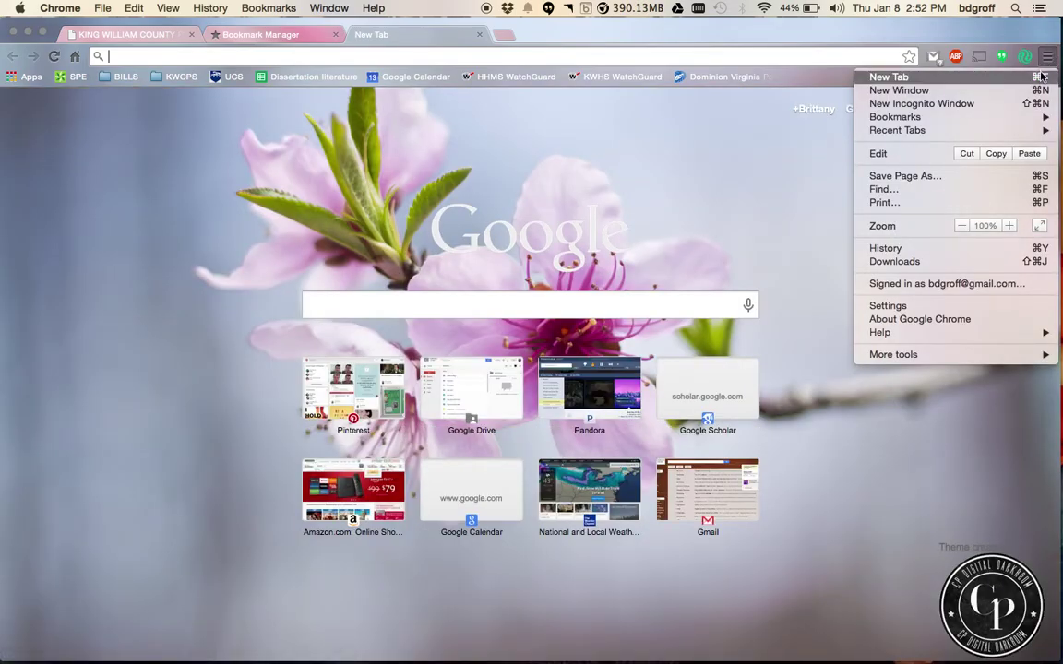
{"action": "left_click", "coordinate": [1040, 80]}
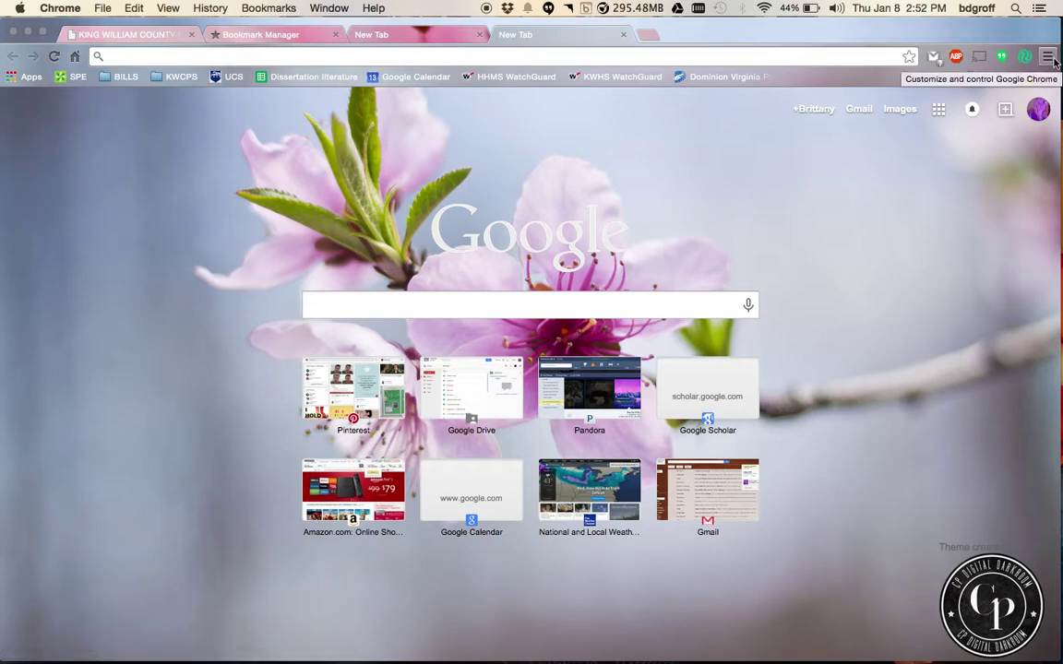
{"action": "key", "text": "super+t"}
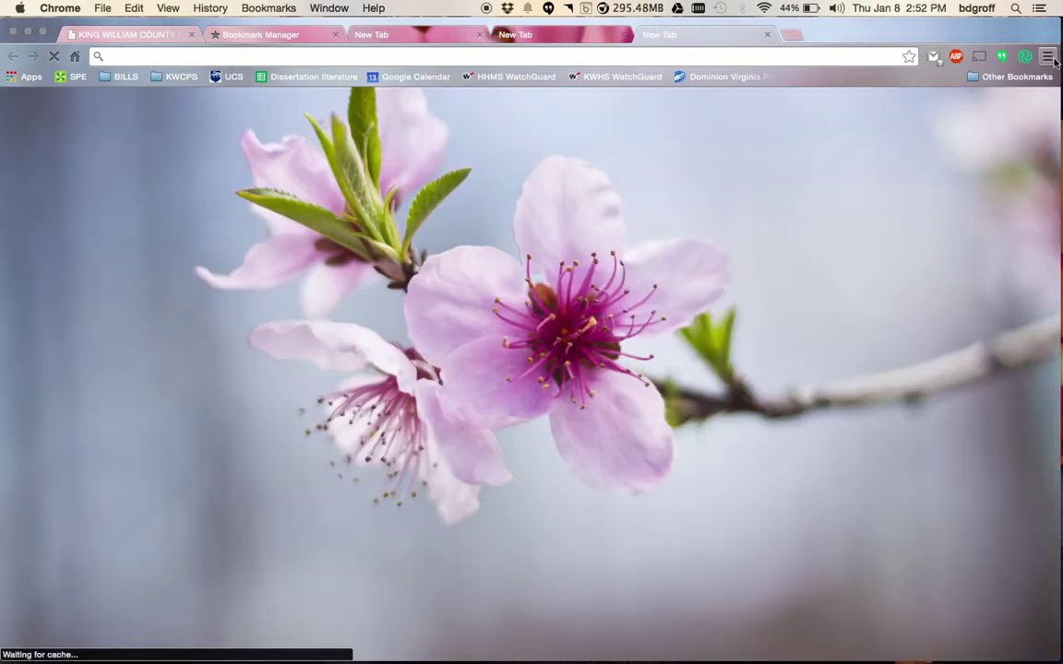
{"action": "left_click", "coordinate": [767, 34]}
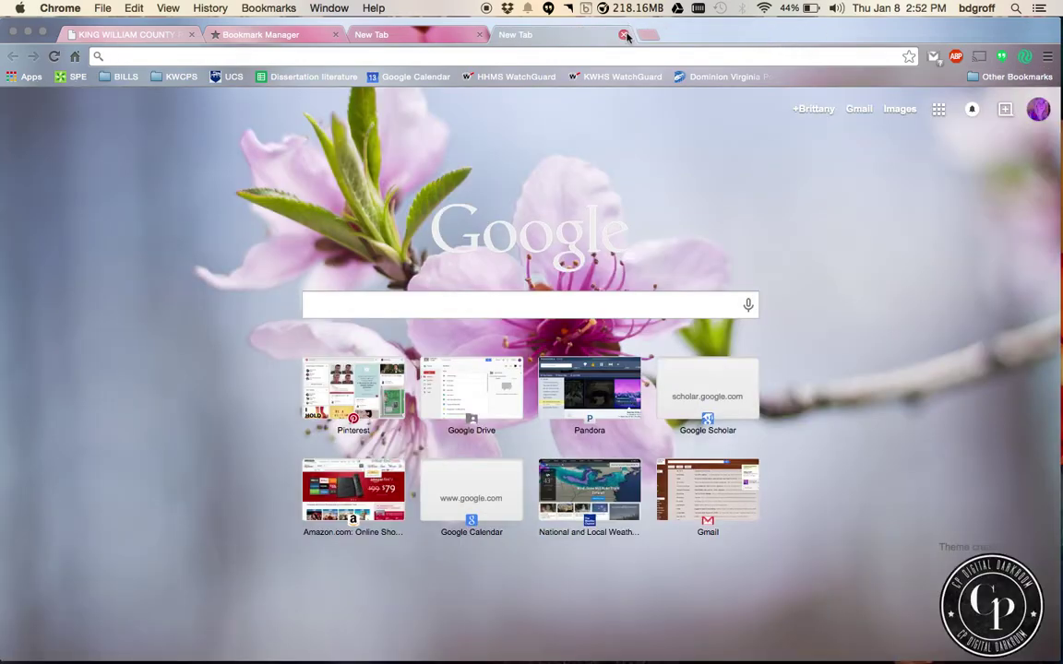
{"action": "middle_click", "coordinate": [563, 35]}
- Open a new browser window, move it down to uncover the original window, and close it
{"action": "left_click", "coordinate": [1048, 58]}
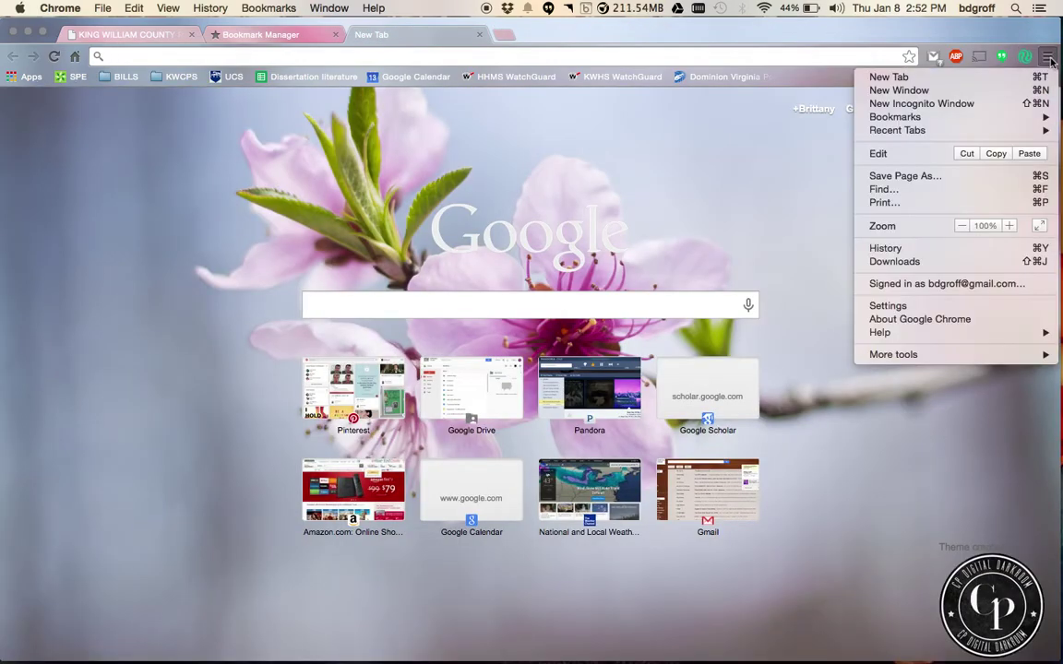
{"action": "left_click", "coordinate": [1002, 93]}
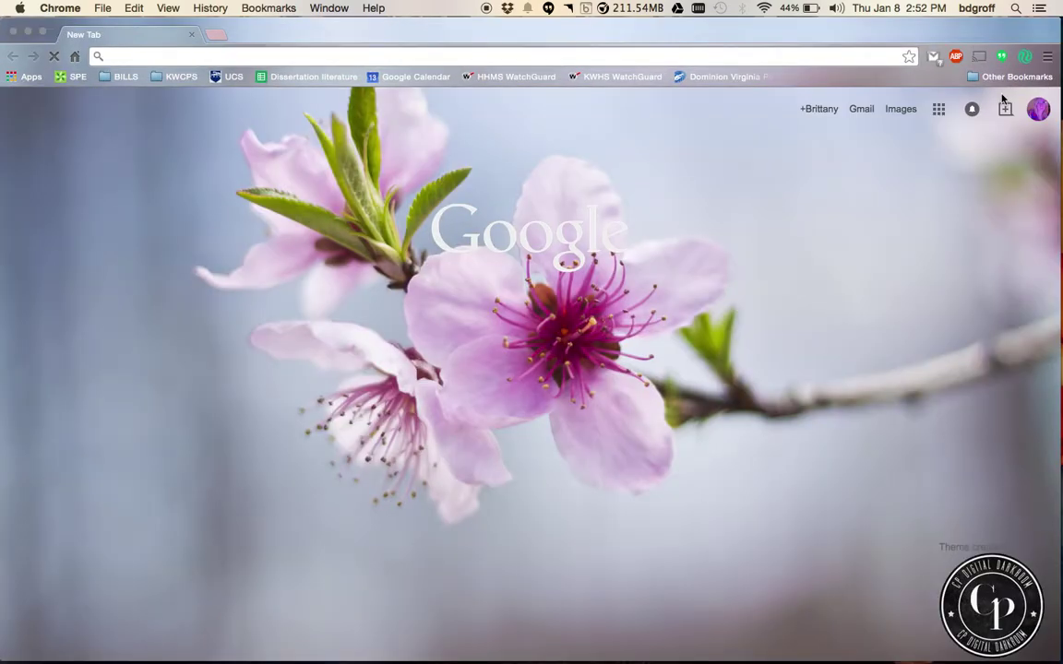
{"action": "left_click_drag", "start_coordinate": [783, 41], "coordinate": [784, 146]}
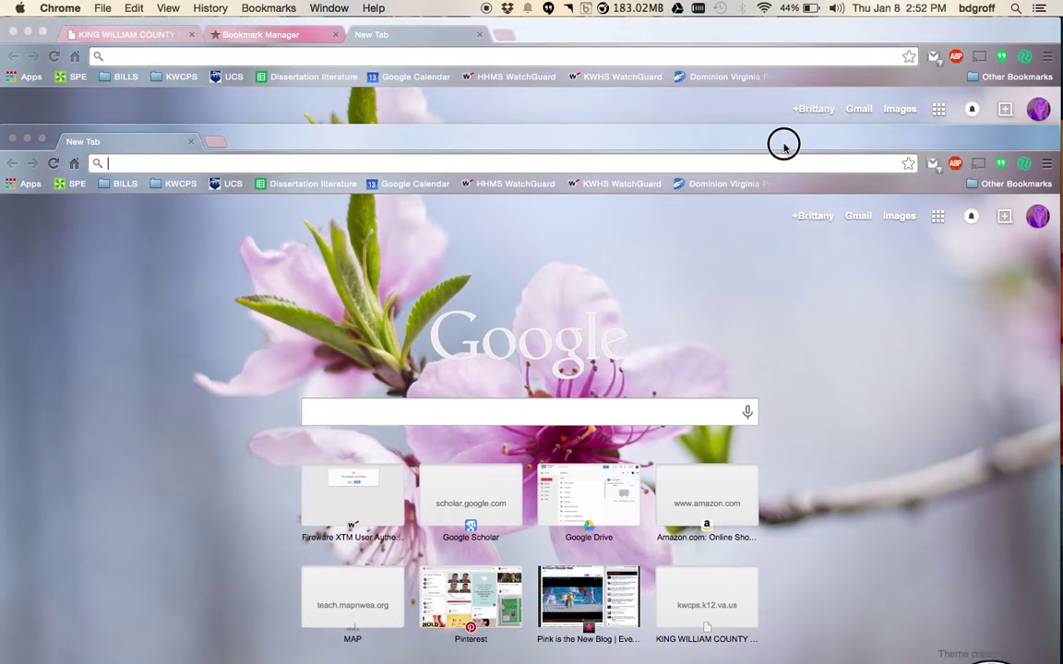
{"action": "left_click", "coordinate": [11, 140]}
- Open a new incognito window and go to gmail.com in it
{"action": "left_click", "coordinate": [1047, 56]}
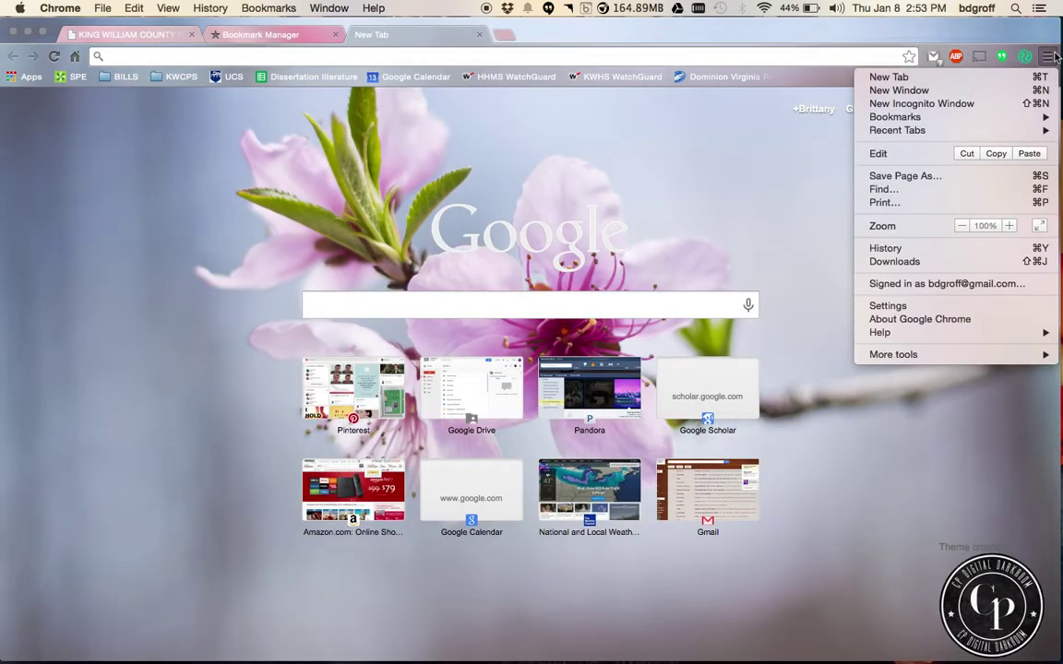
{"action": "left_click", "coordinate": [1009, 103]}
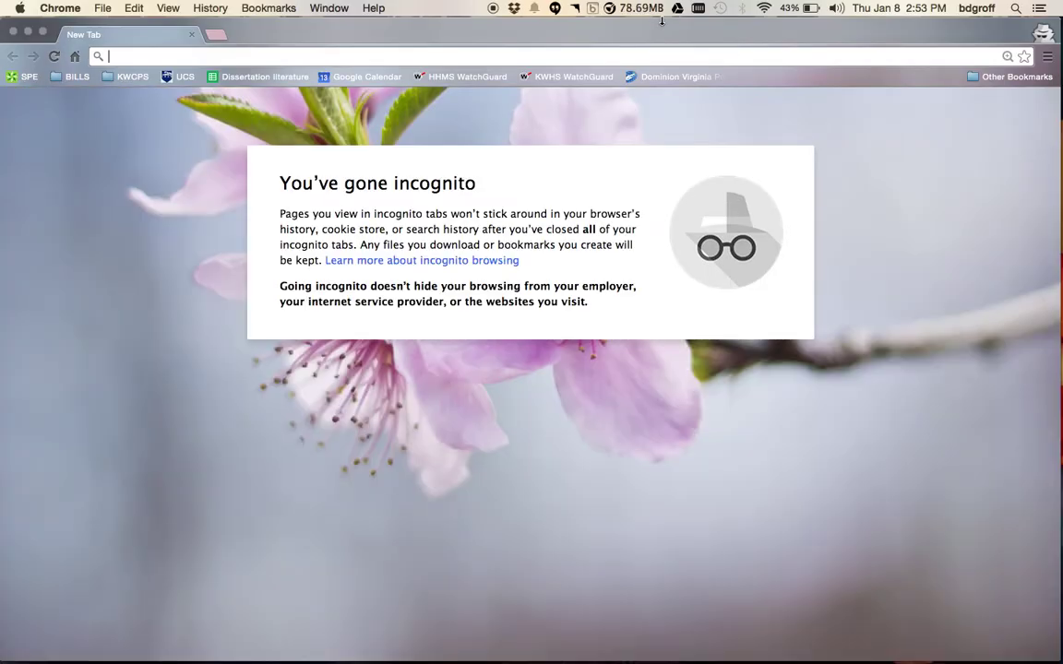
{"action": "type", "text": "ga"}
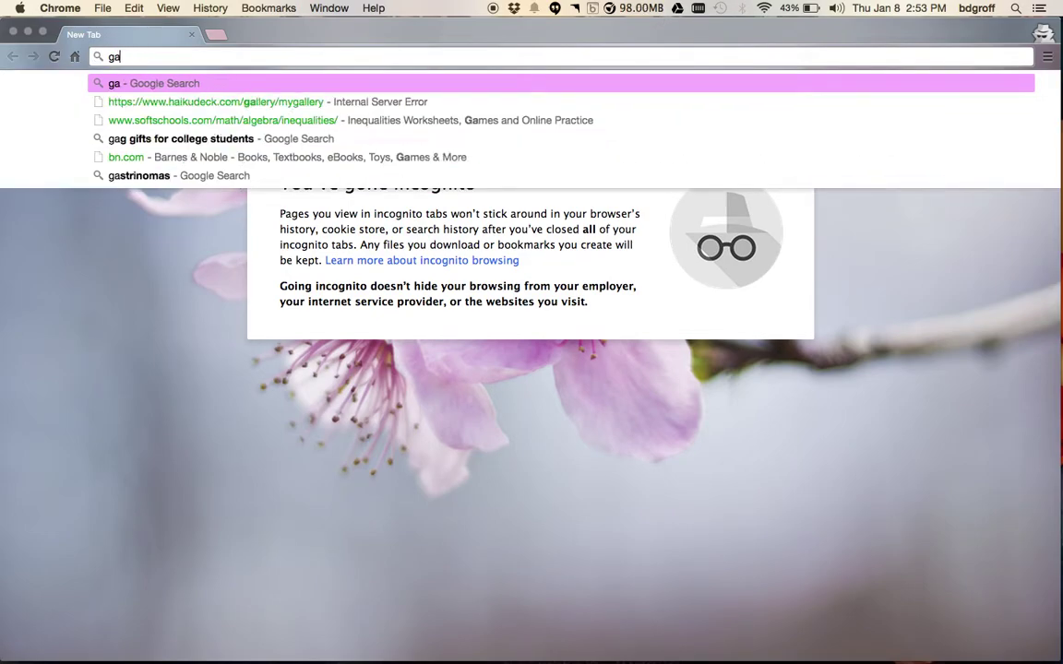
{"action": "key", "text": "BackSpace"}
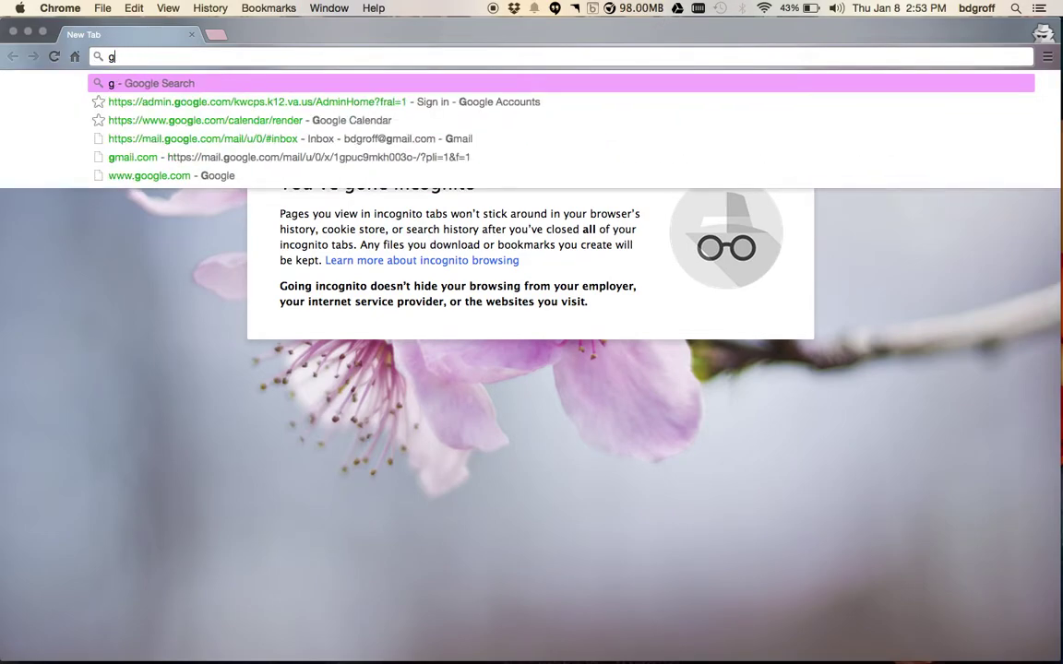
{"action": "type", "text": "mail.com"}
{"action": "key", "text": "Return"}
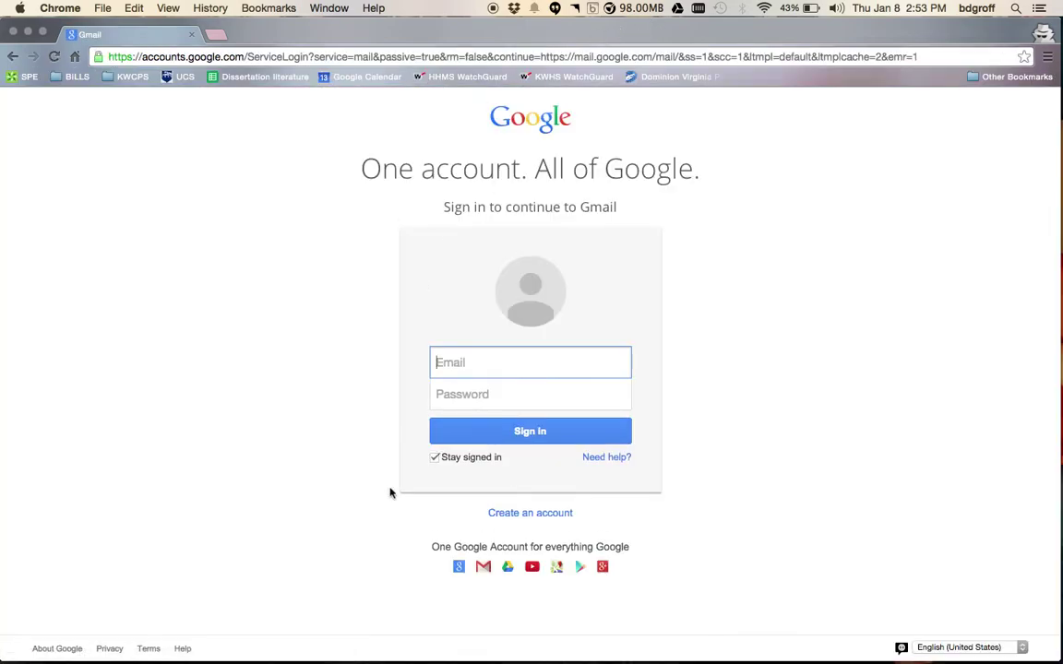
- Move the incognito window slightly away from the original window and close it
{"action": "left_click", "coordinate": [579, 28]}
{"action": "left_click_drag", "start_coordinate": [579, 27], "coordinate": [601, 7]}
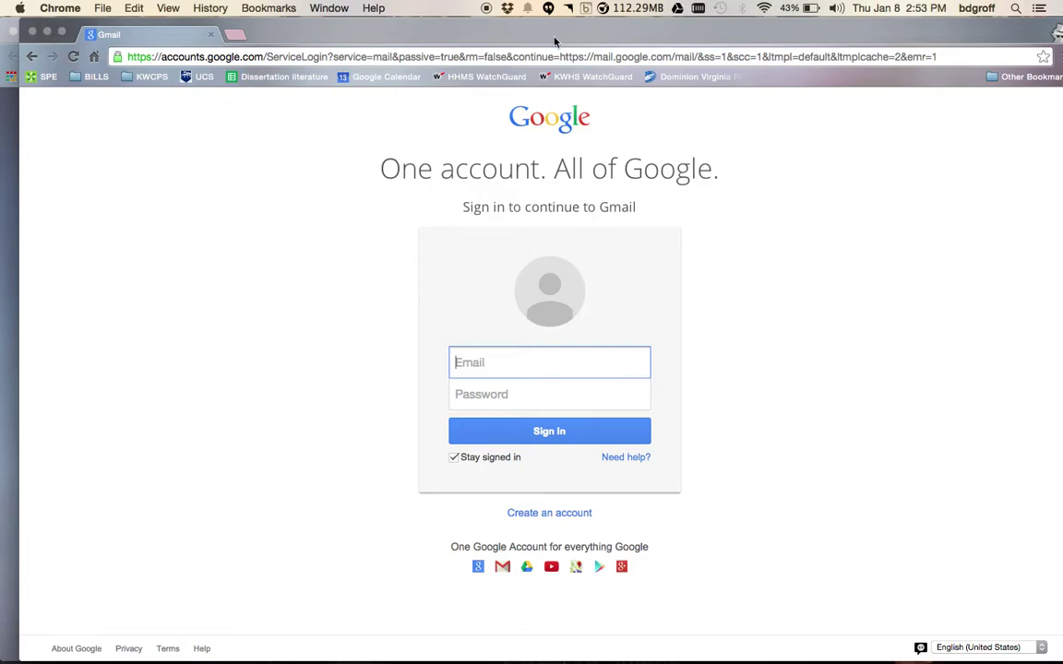
{"action": "left_click_drag", "start_coordinate": [554, 42], "coordinate": [530, 48]}
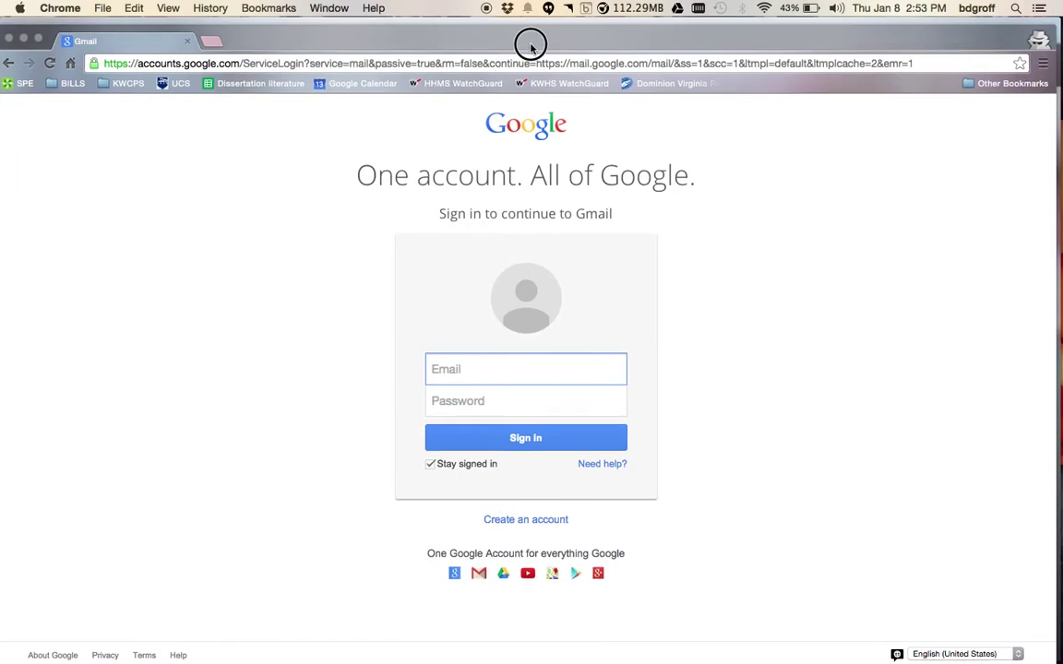
{"action": "left_click", "coordinate": [7, 40]}
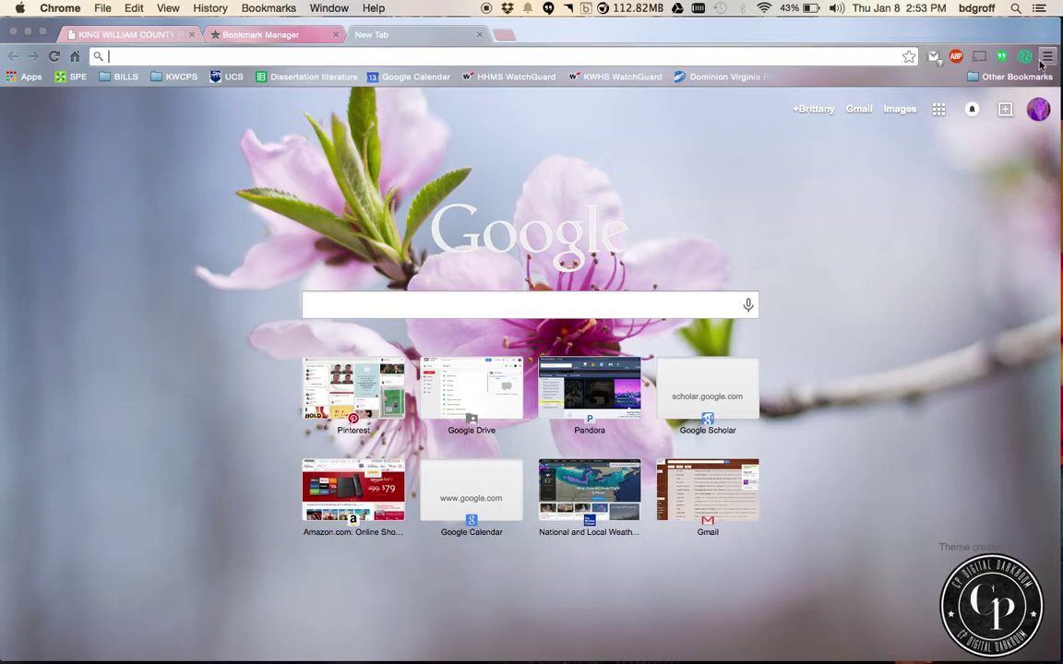
- Open the browser's Settings page and review the sign-in, startup, appearance, search and people options
{"action": "left_click", "coordinate": [1043, 59]}
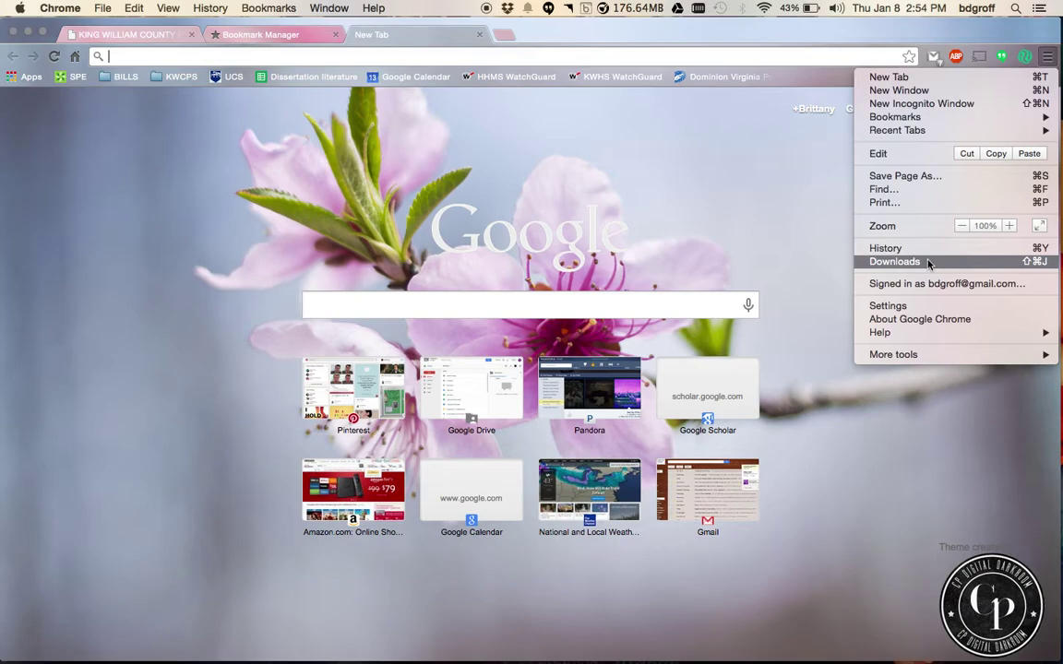
{"action": "left_click", "coordinate": [930, 310]}
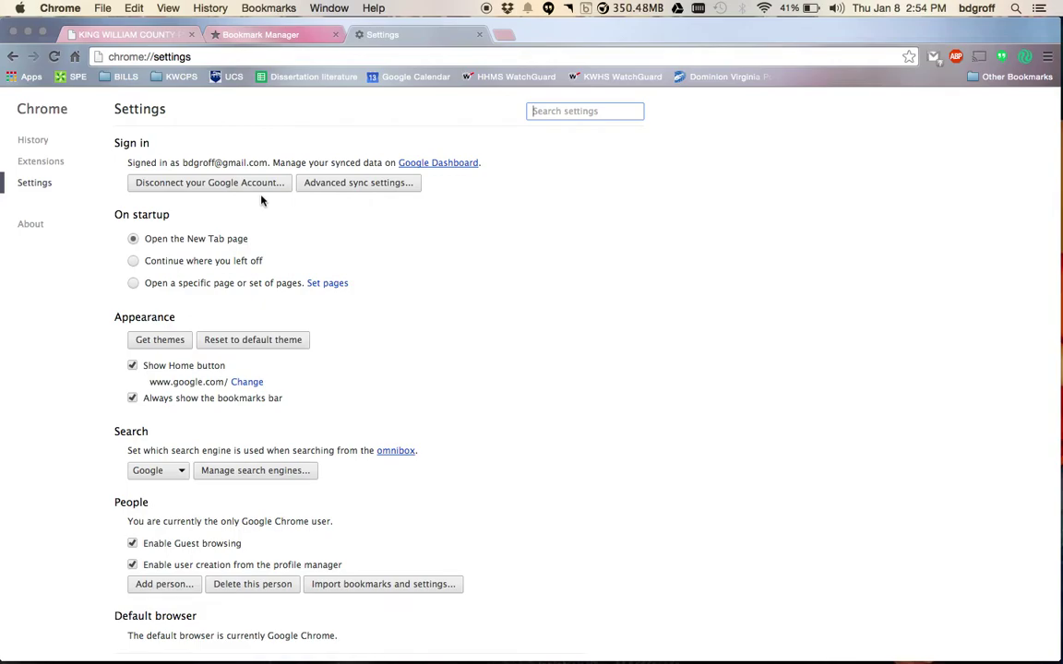
{"action": "scroll", "coordinate": [336, 335], "scroll_direction": "down", "scroll_amount": 1}
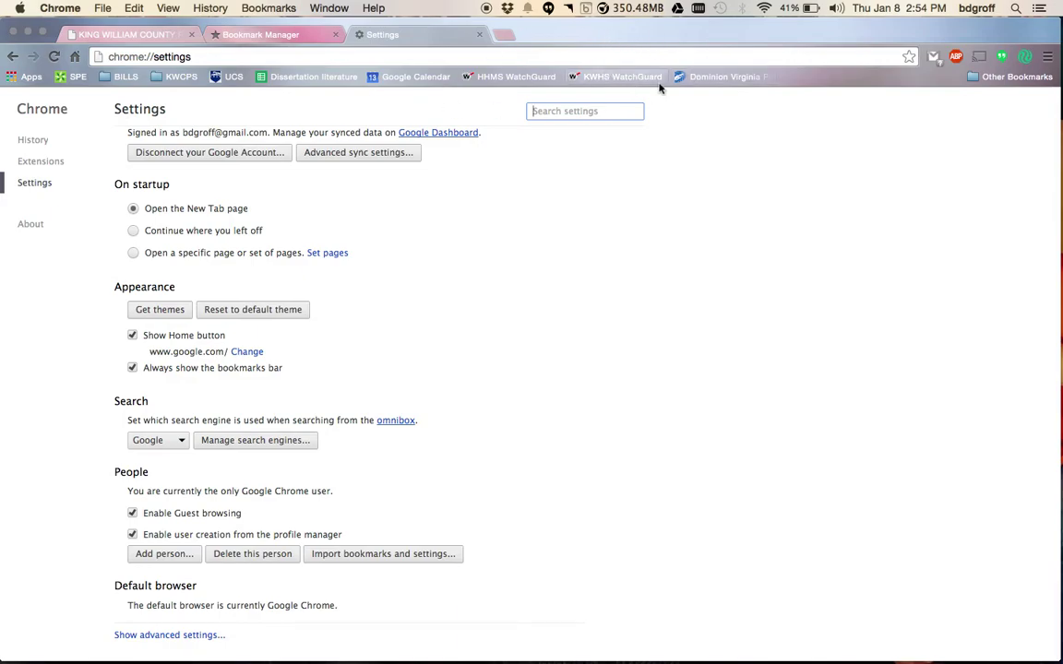
- Open the Chrome Web Store themes gallery from the Appearance settings, browse the available themes, and close the store tab
{"action": "left_click", "coordinate": [153, 313]}
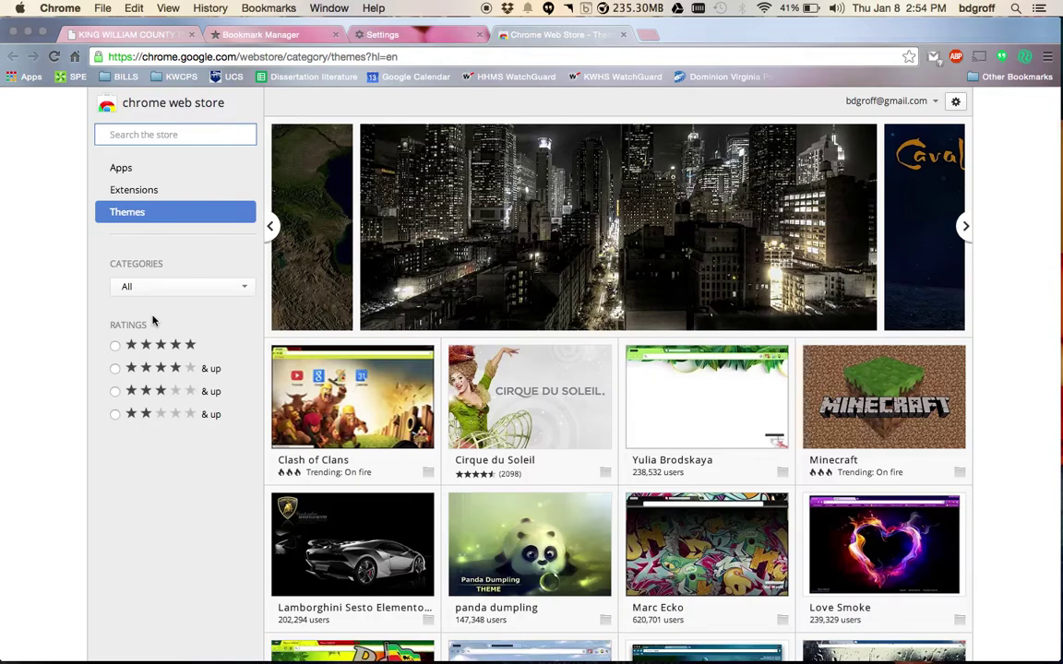
{"action": "scroll", "coordinate": [437, 463], "scroll_direction": "down", "scroll_amount": 5}
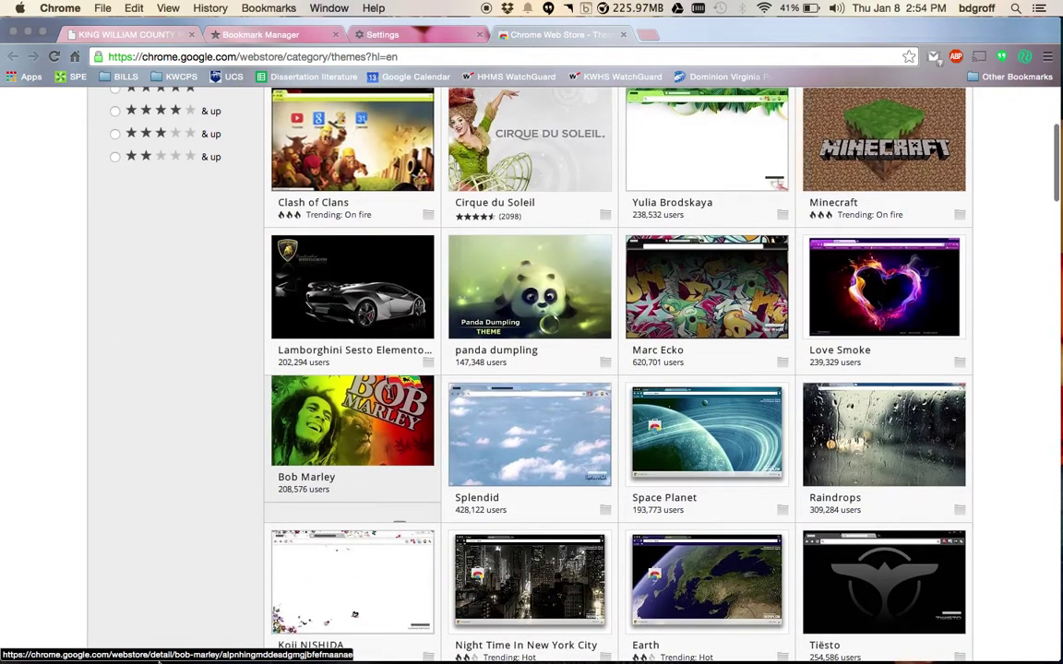
{"action": "scroll", "coordinate": [439, 461], "scroll_direction": "down", "scroll_amount": 8}
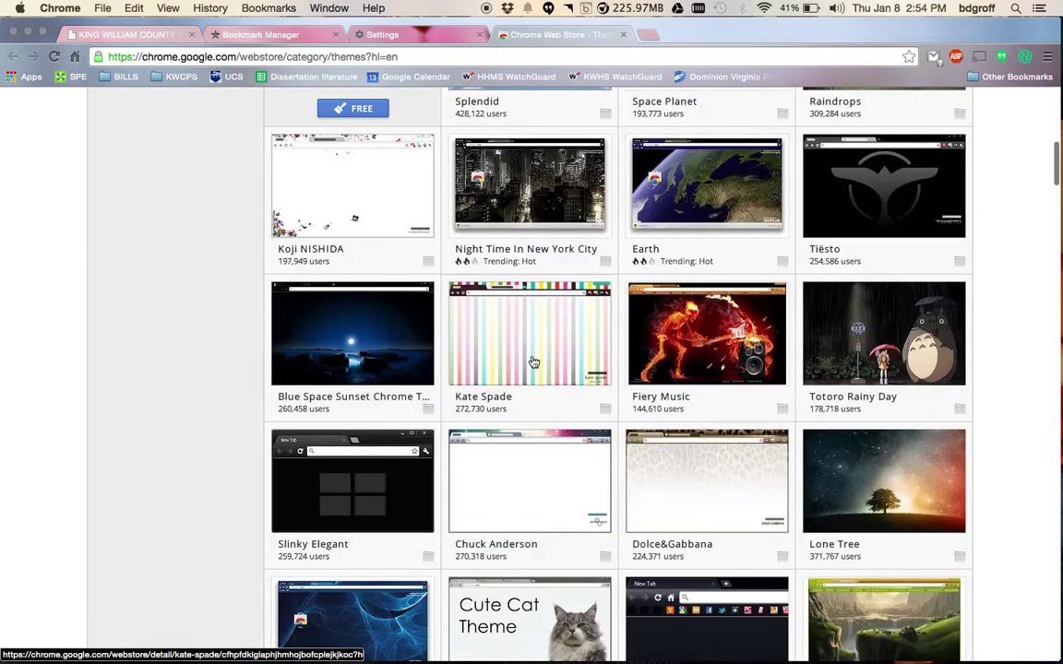
{"action": "mouse_move", "coordinate": [530, 369]}
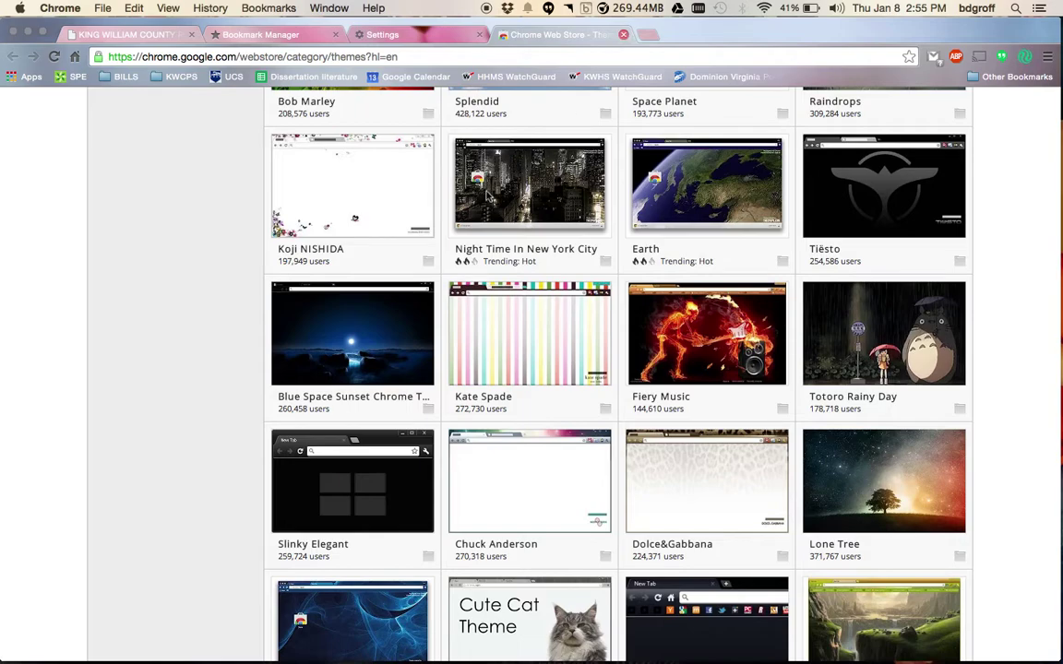
{"action": "left_click", "coordinate": [623, 35]}
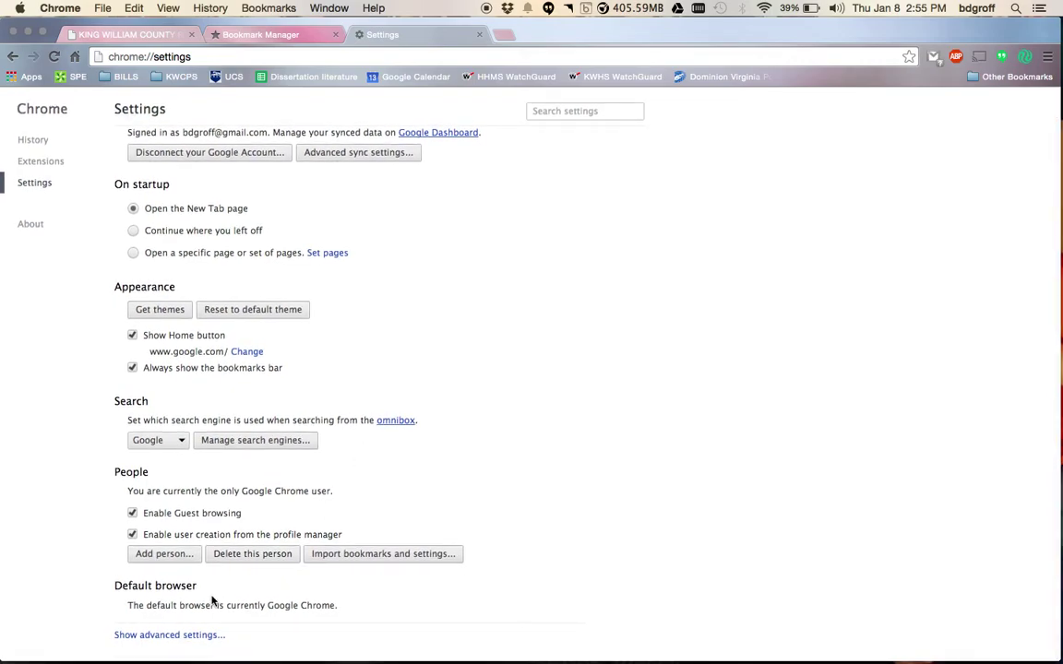
- Show the advanced settings and review the Privacy options
{"action": "scroll", "coordinate": [749, 501], "scroll_direction": "up", "scroll_amount": 2}
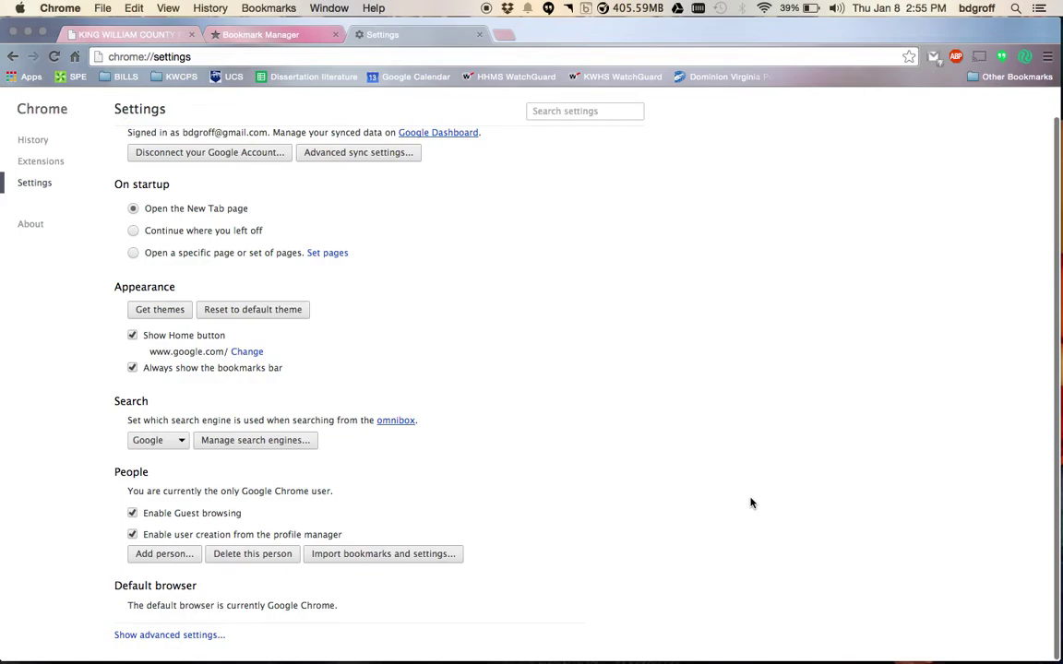
{"action": "left_click", "coordinate": [171, 635]}
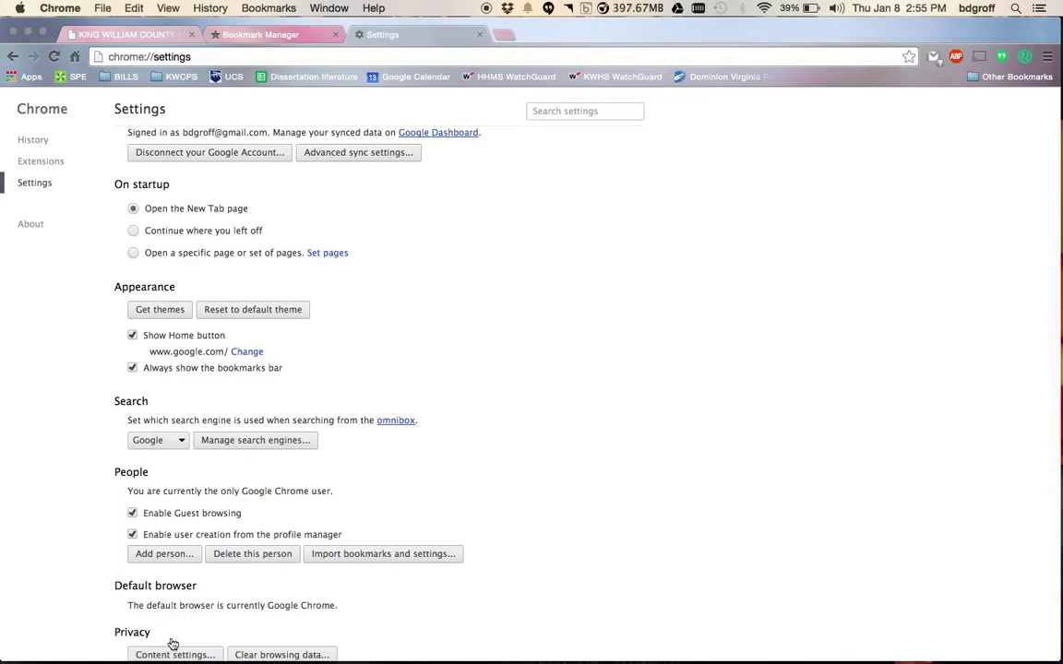
{"action": "scroll", "coordinate": [510, 581], "scroll_direction": "down", "scroll_amount": 3}
{"action": "scroll", "coordinate": [510, 581], "scroll_direction": "down", "scroll_amount": 5}
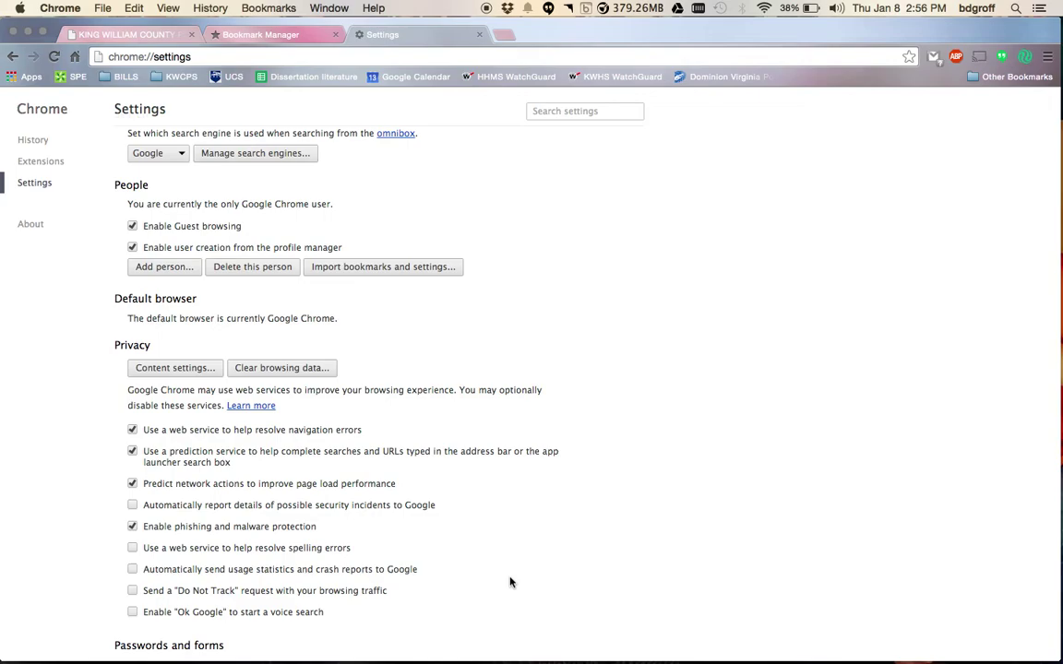
- Open the Clear browsing data dialog, view its time range choices, and cancel without clearing anything
{"action": "left_click", "coordinate": [298, 369]}
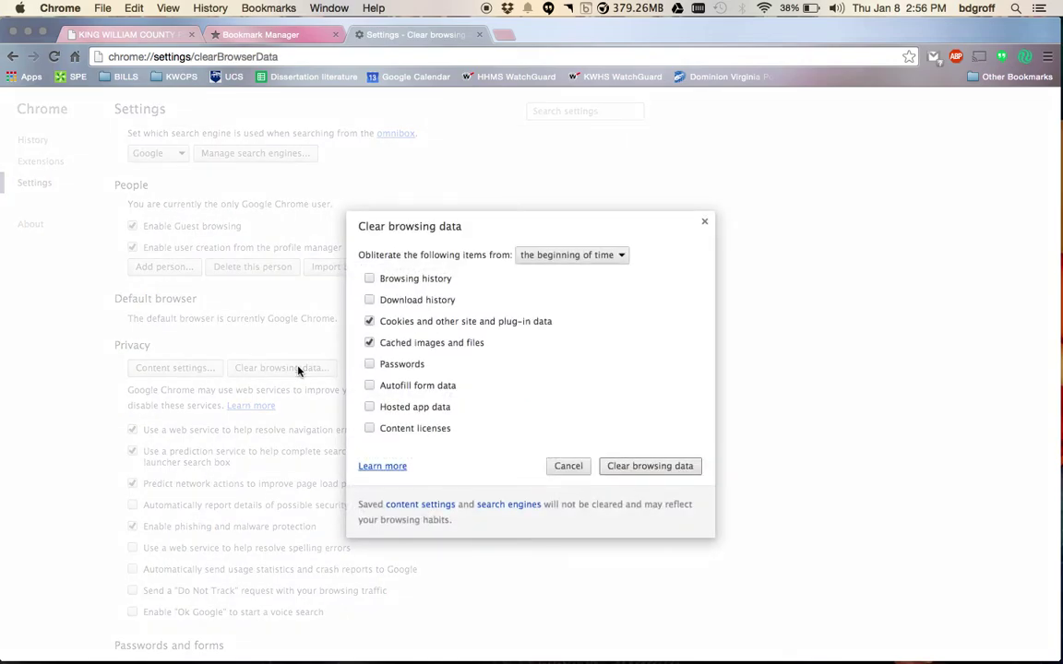
{"action": "left_click", "coordinate": [579, 262]}
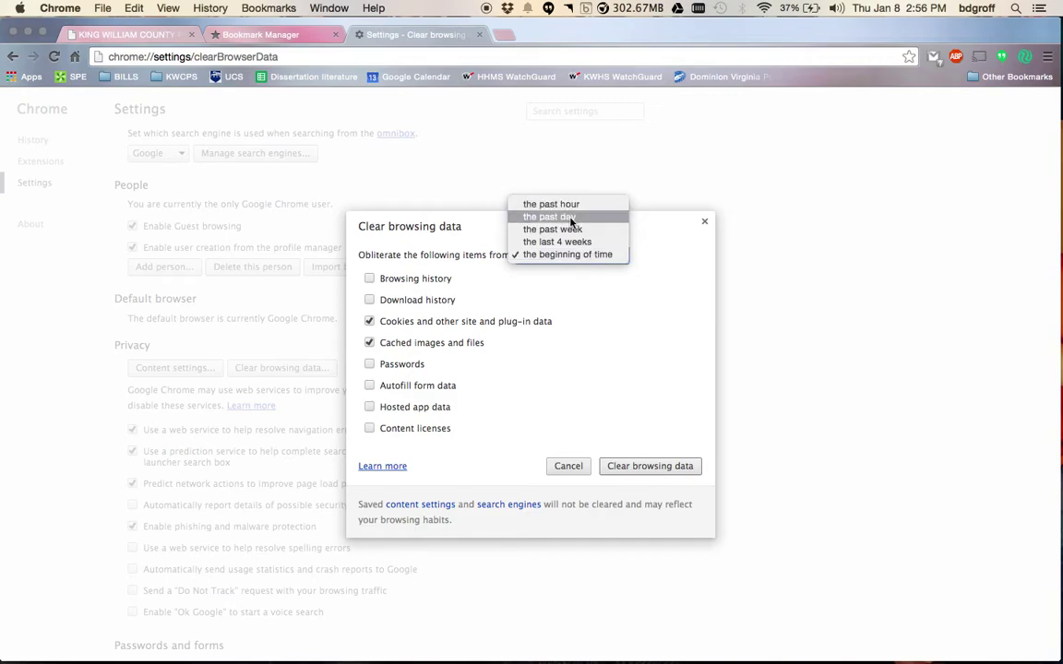
{"action": "left_click", "coordinate": [611, 311]}
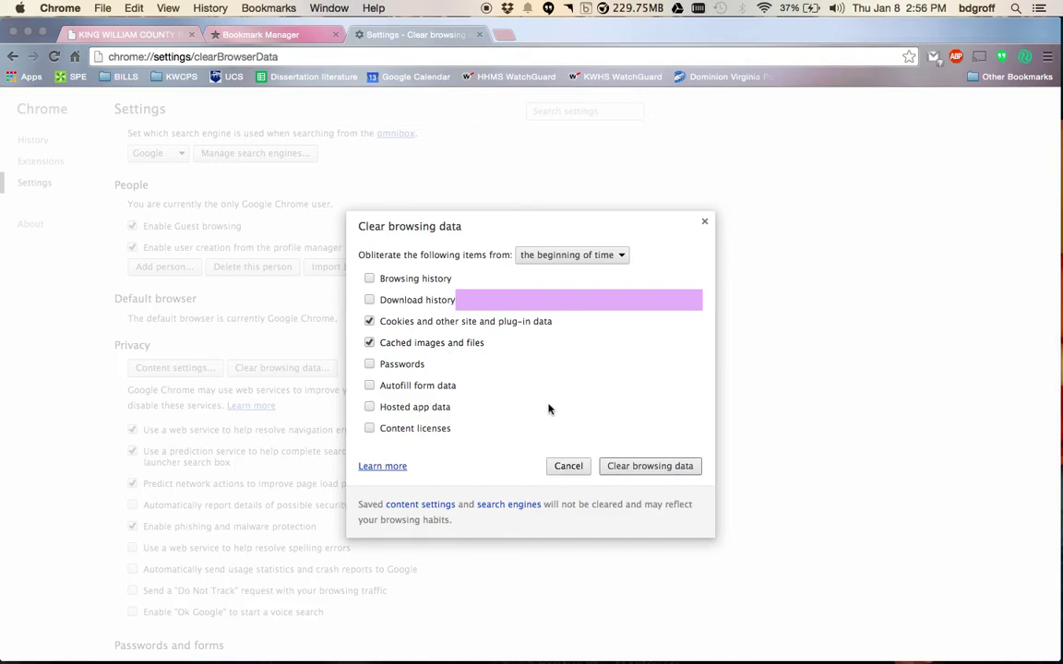
{"action": "left_click", "coordinate": [569, 466]}
- Review the remaining advanced settings, including languages, downloads, certificates, Google Cloud Print, accessibility, system and reset options
{"action": "scroll", "coordinate": [172, 463], "scroll_direction": "down", "scroll_amount": 8}
{"action": "scroll", "coordinate": [172, 463], "scroll_direction": "down", "scroll_amount": 10}
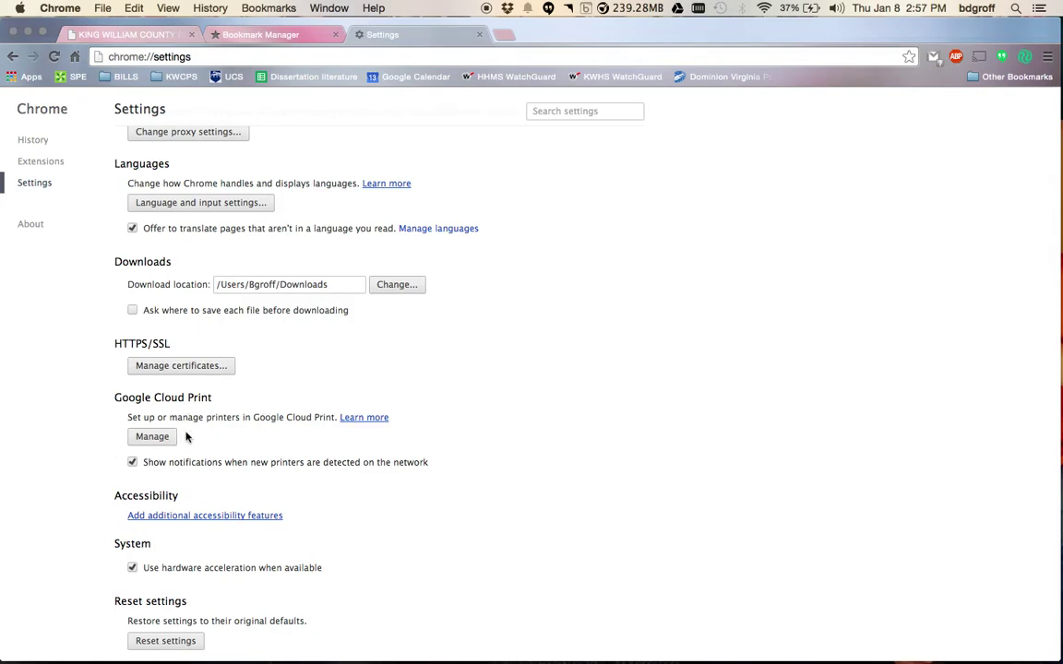
{"action": "scroll", "coordinate": [219, 435], "scroll_direction": "down", "scroll_amount": 1}
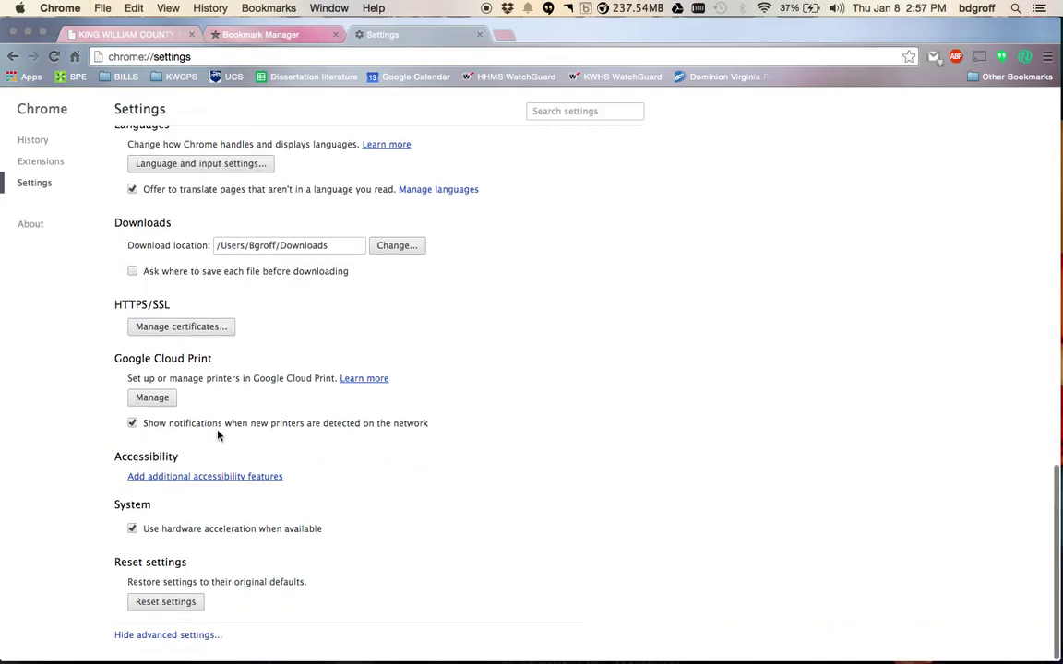
{"action": "scroll", "coordinate": [219, 436], "scroll_direction": "up", "scroll_amount": 15}
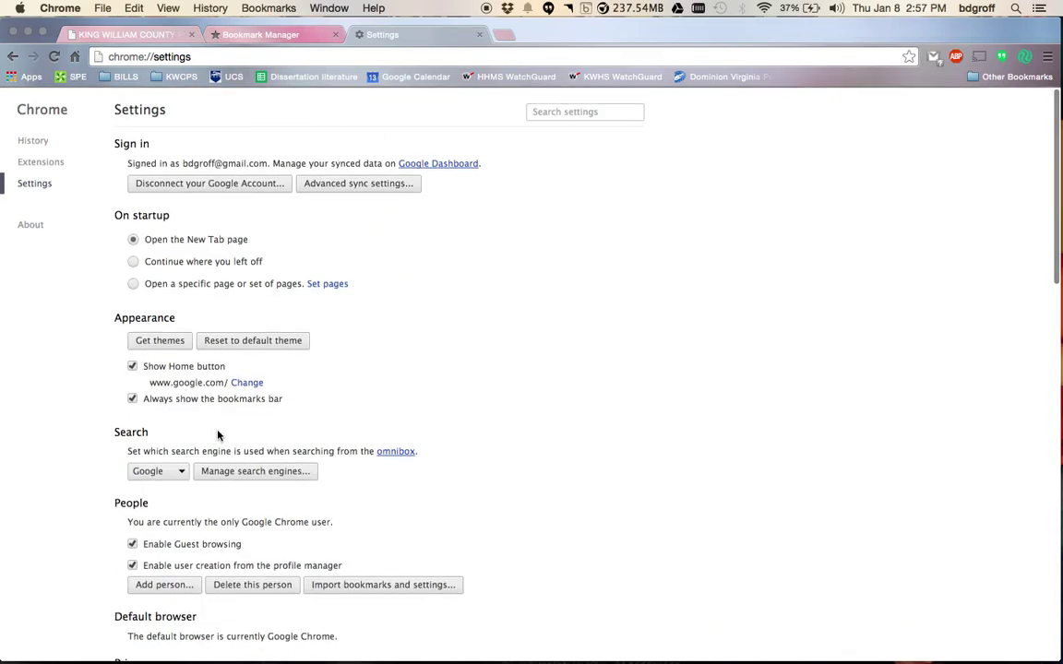
- Go to the Extensions page, open the Gmail inbox through the mail extension, and return to the Extensions tab
{"action": "left_click", "coordinate": [49, 160]}
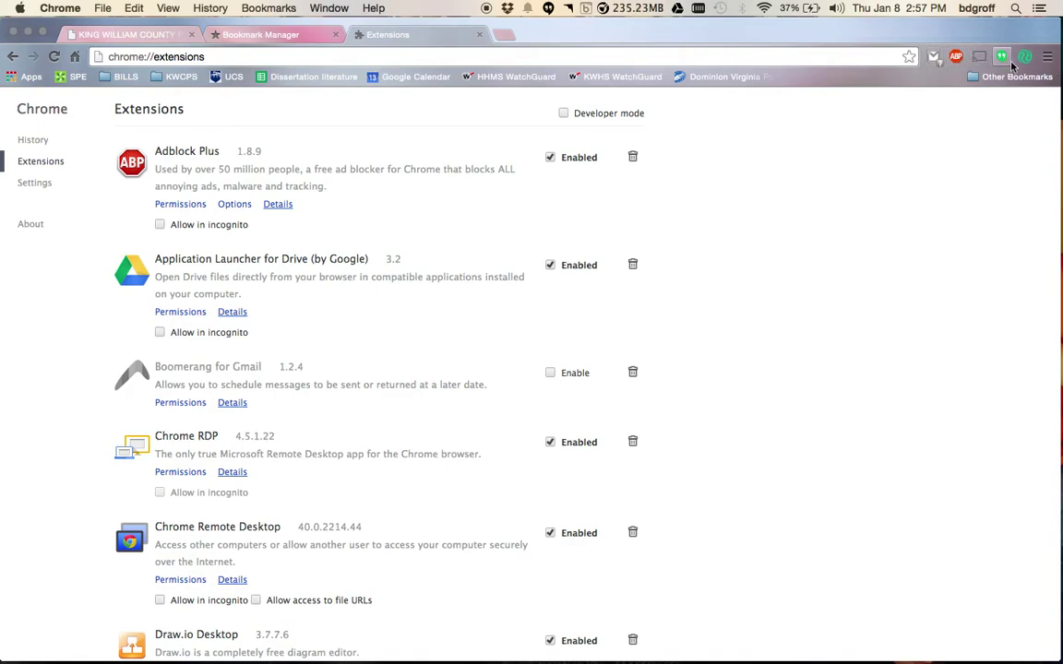
{"action": "left_click", "coordinate": [934, 57]}
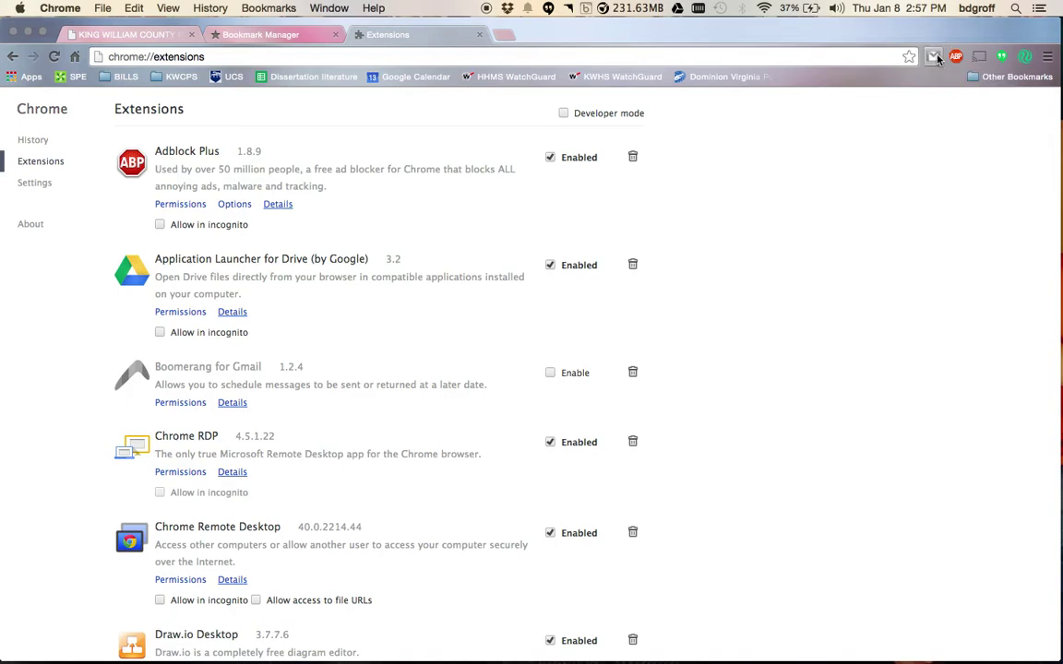
{"action": "left_click", "coordinate": [371, 34]}
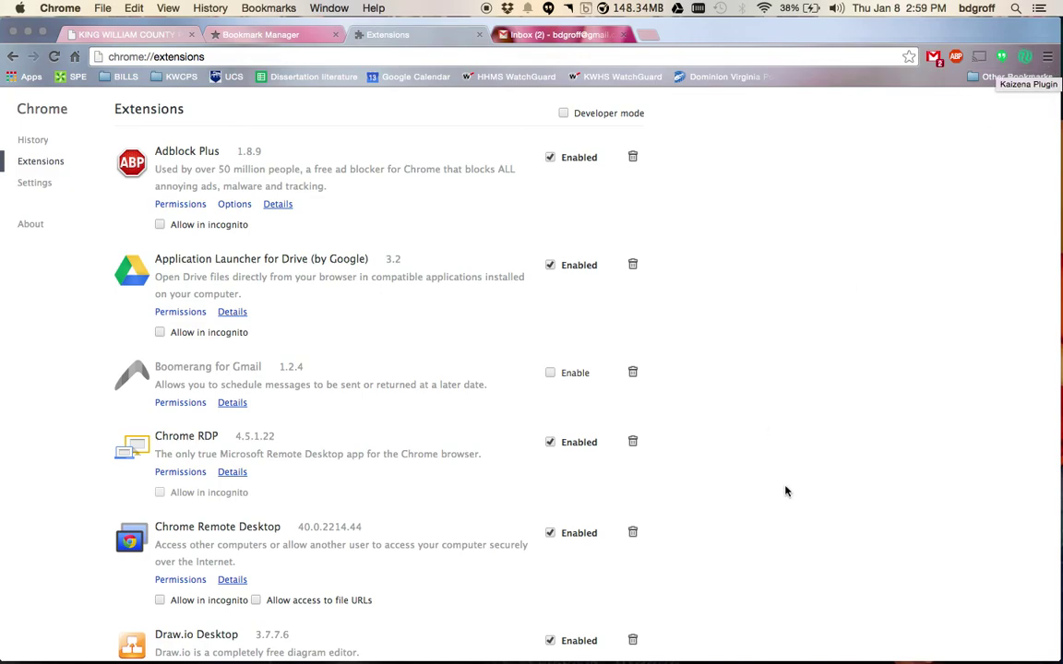
- Review the whole list of installed extensions, checking which are enabled and disabled, and return to its beginning
{"action": "scroll", "coordinate": [785, 491], "scroll_direction": "down", "scroll_amount": 3}
{"action": "scroll", "coordinate": [785, 490], "scroll_direction": "down", "scroll_amount": 3}
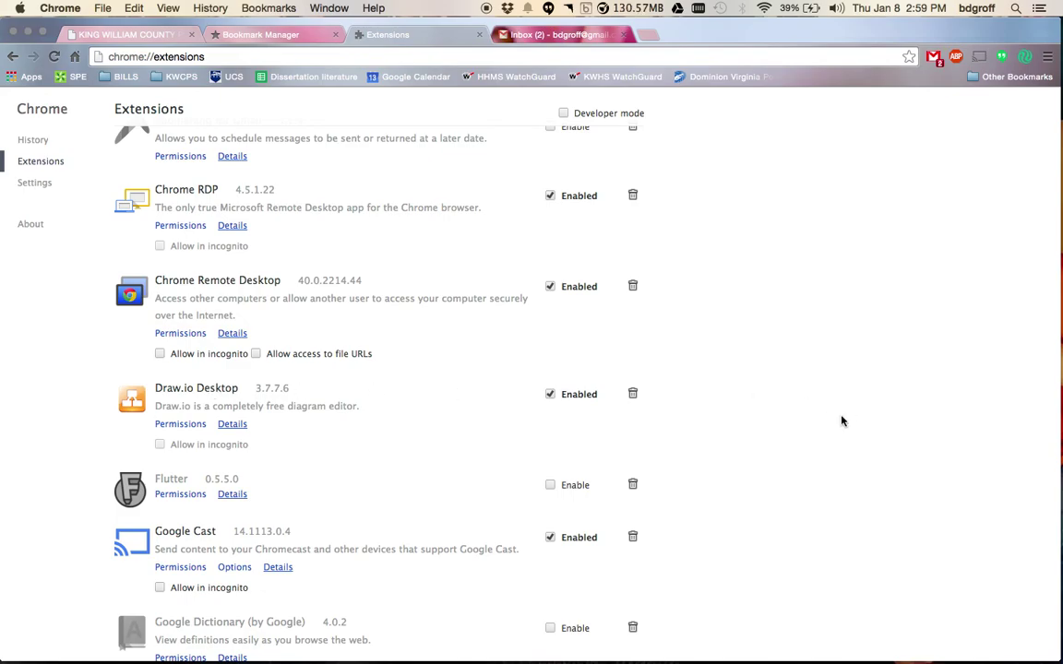
{"action": "scroll", "coordinate": [841, 421], "scroll_direction": "down", "scroll_amount": 5}
{"action": "scroll", "coordinate": [841, 421], "scroll_direction": "down", "scroll_amount": 10}
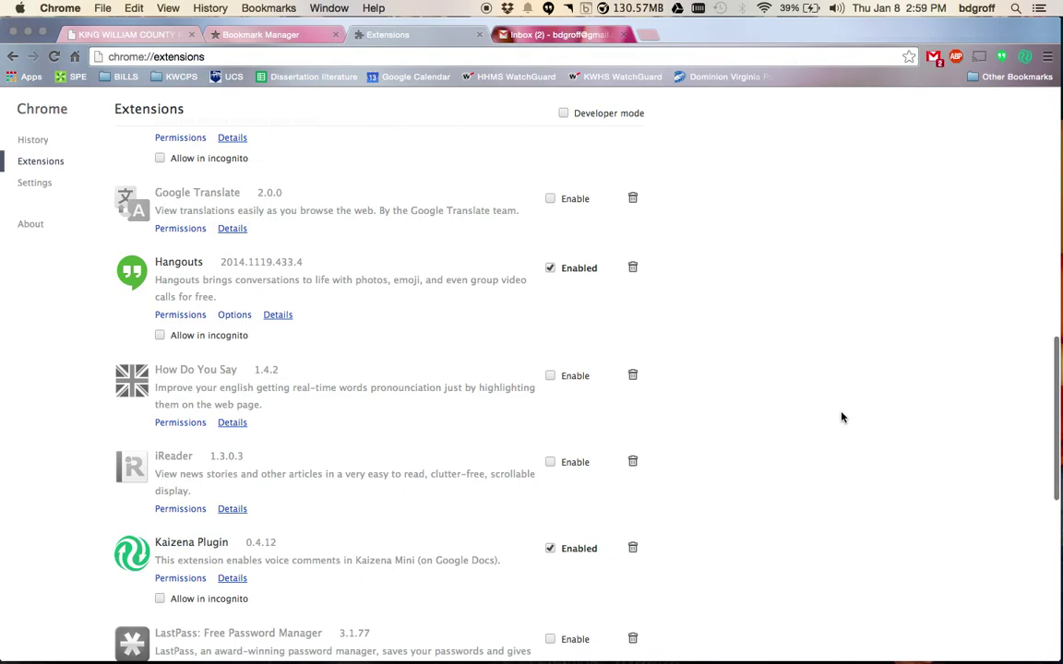
{"action": "scroll", "coordinate": [842, 417], "scroll_direction": "down", "scroll_amount": 5}
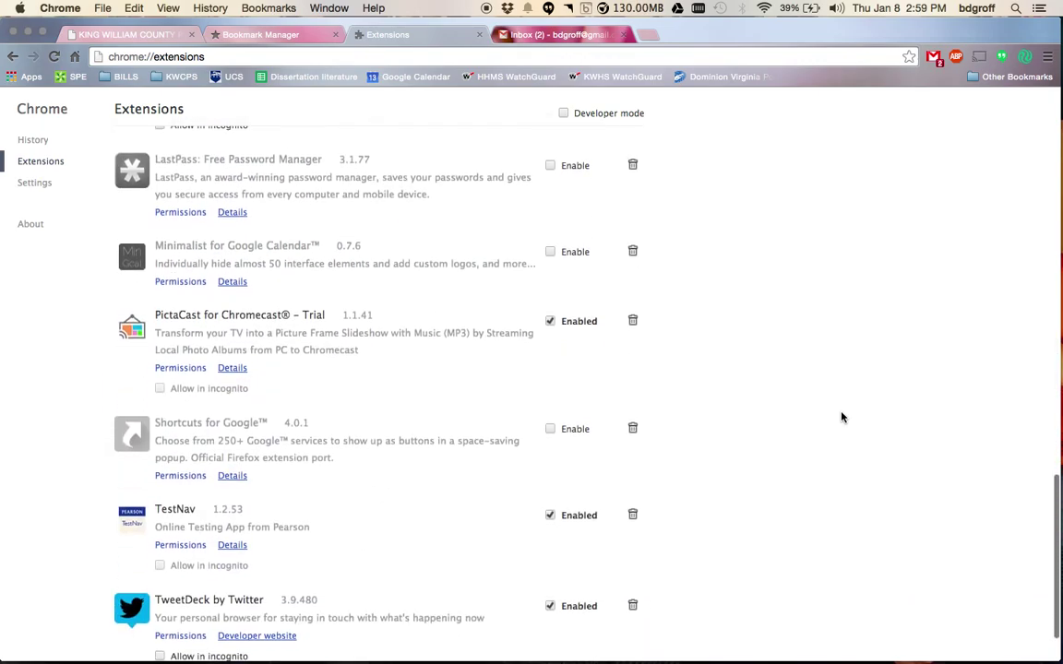
{"action": "scroll", "coordinate": [841, 417], "scroll_direction": "up", "scroll_amount": 20}
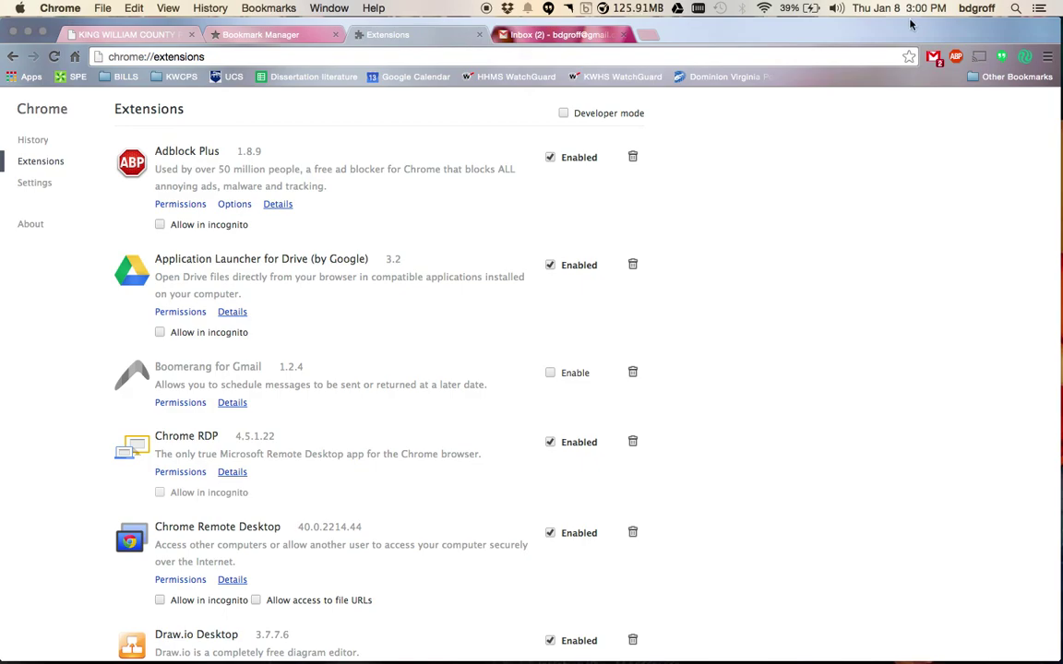
{"action": "mouse_move", "coordinate": [902, 25]}
{"action": "left_mouse_down"}
{"action": "mouse_move", "coordinate": [898, 87]}
{"action": "mouse_move", "coordinate": [918, 39]}
{"action": "mouse_move", "coordinate": [905, 30]}
{"action": "left_mouse_up"}
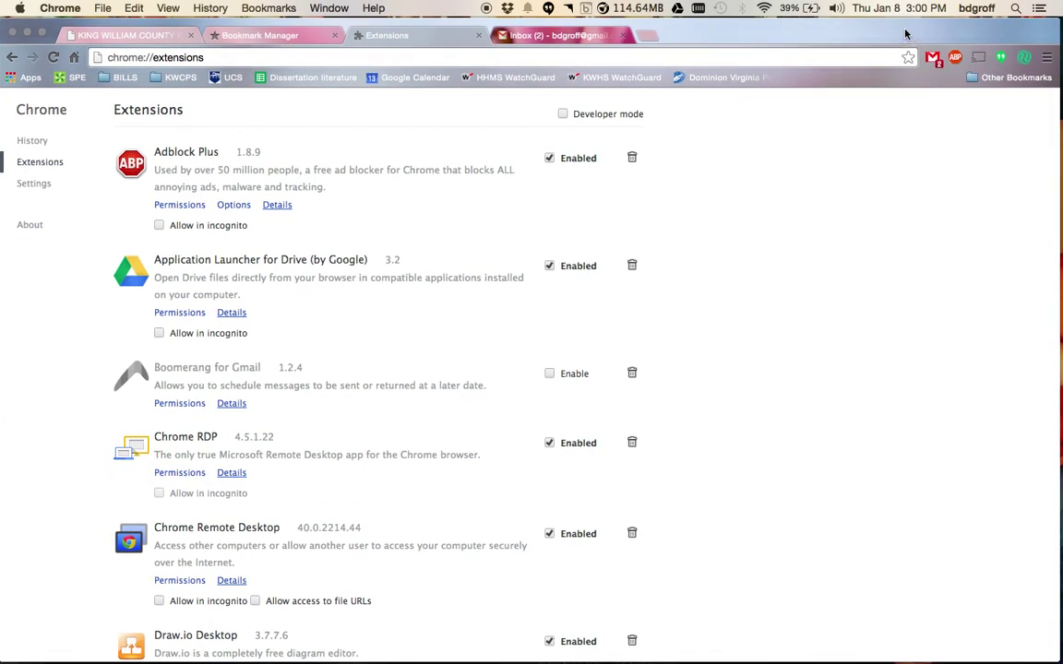